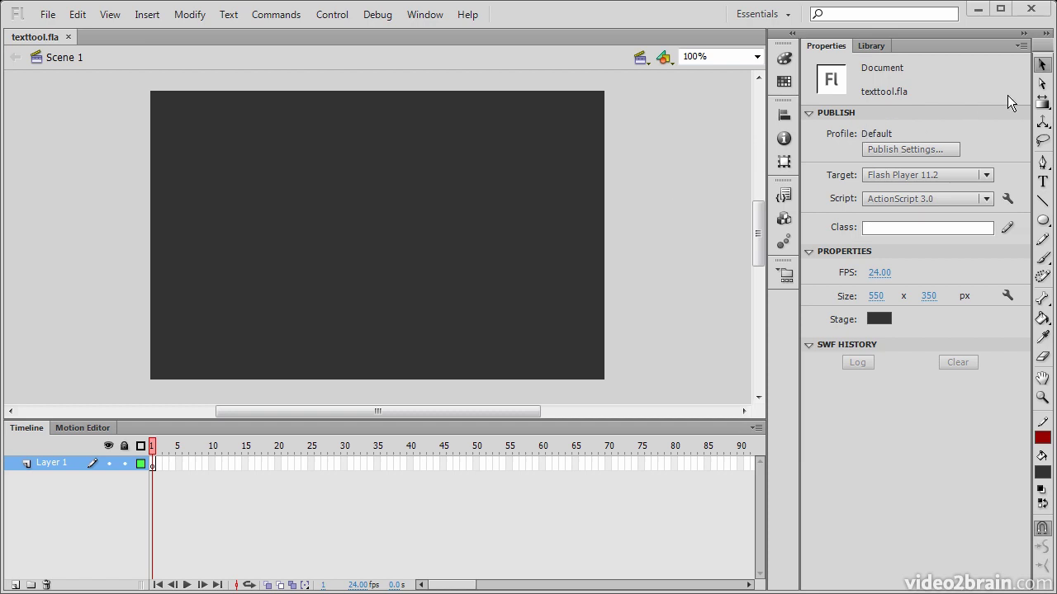
Activate the Text tool and compare its TLF Text and Classic Text settings, including the Classic Text paragraph options.
left_click(1042, 183)
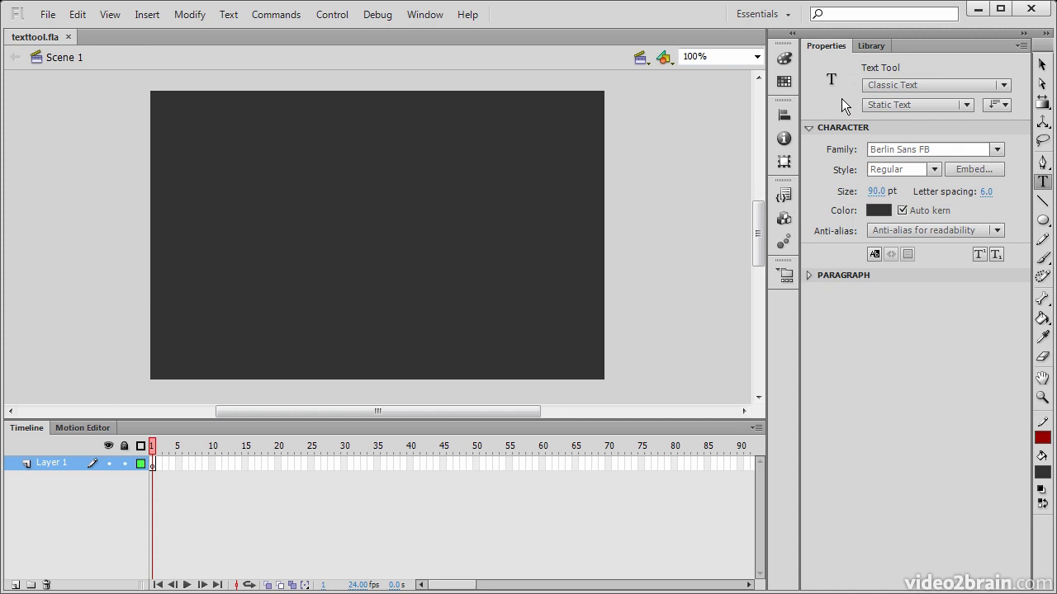
left_click(1001, 86)
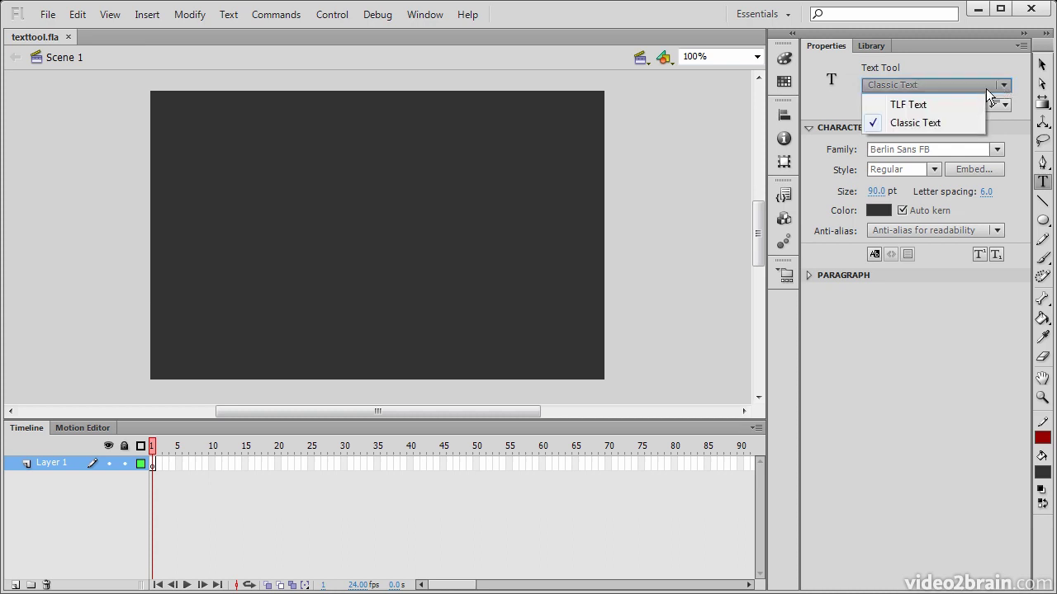
left_click(908, 105)
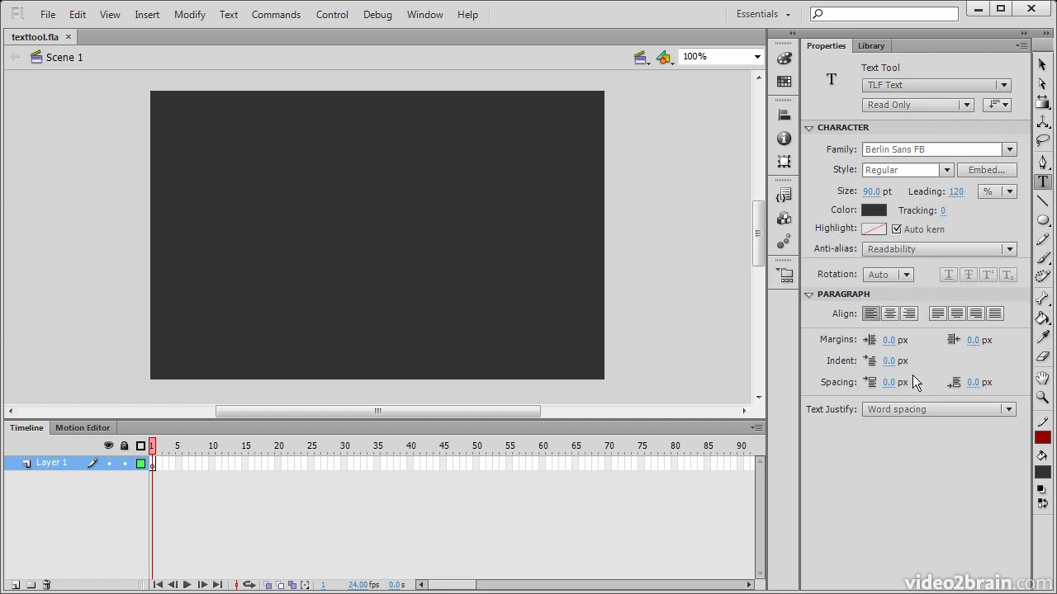
left_click(995, 86)
left_click(949, 119)
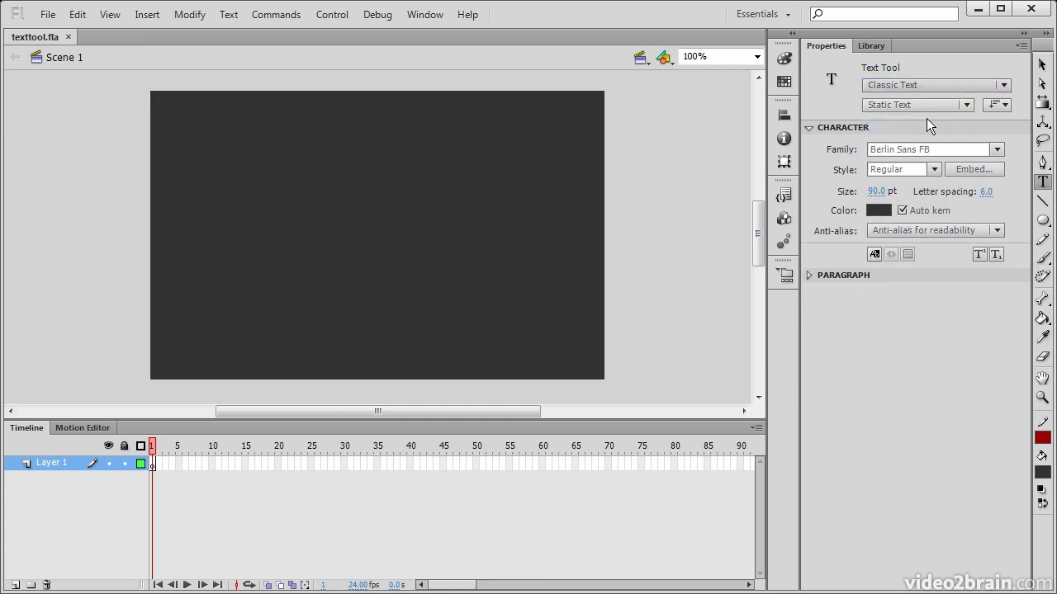
left_click(810, 276)
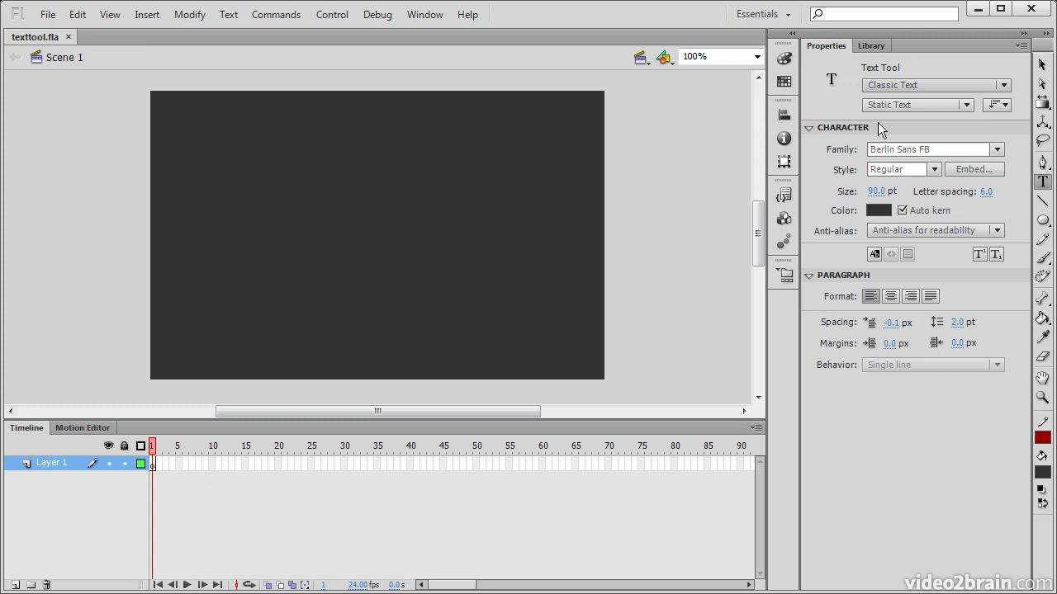
Create a Classic static text field about 363 px wide reading "Static" and place it inside the upper part of the stage.
left_click(966, 106)
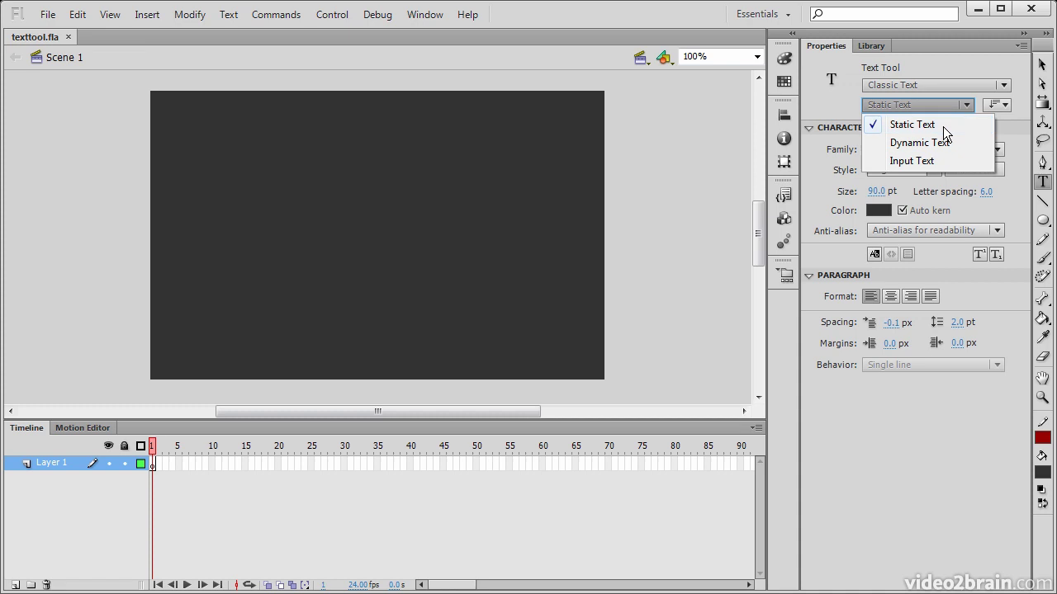
left_click(943, 125)
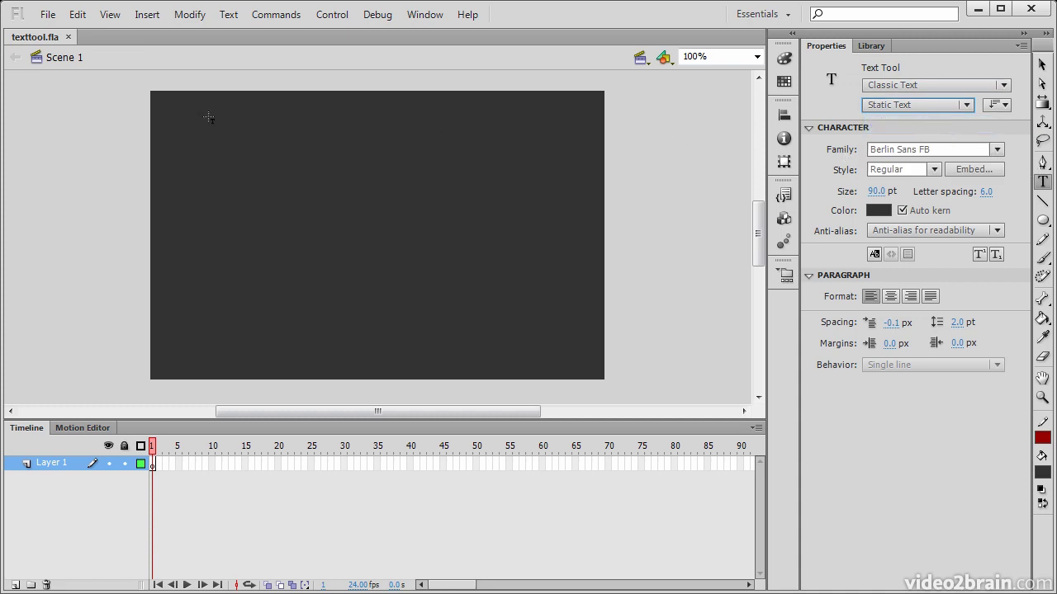
left_click_drag(180, 118, 478, 157)
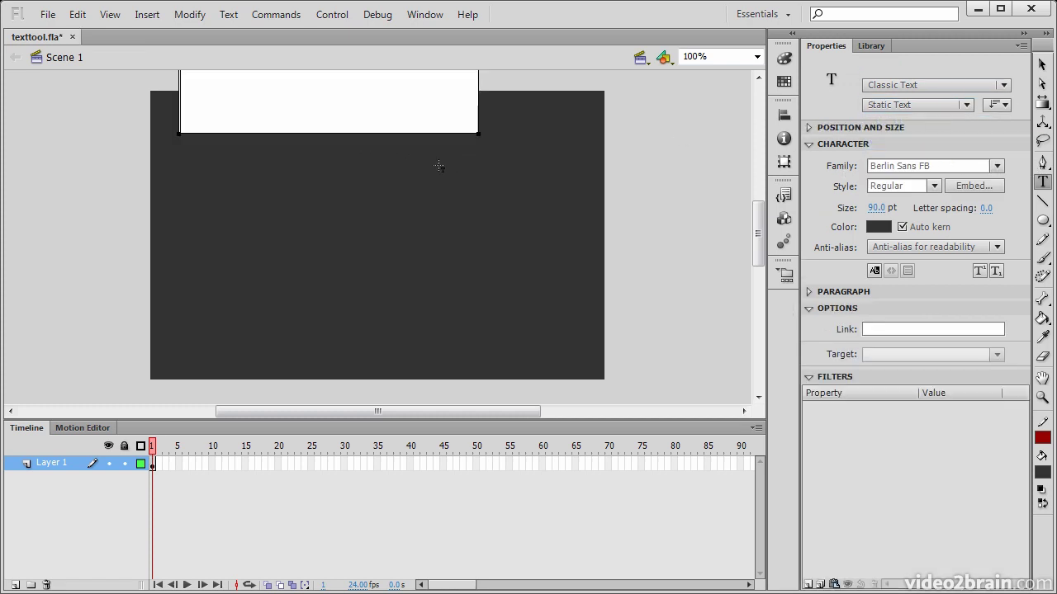
type("Static")
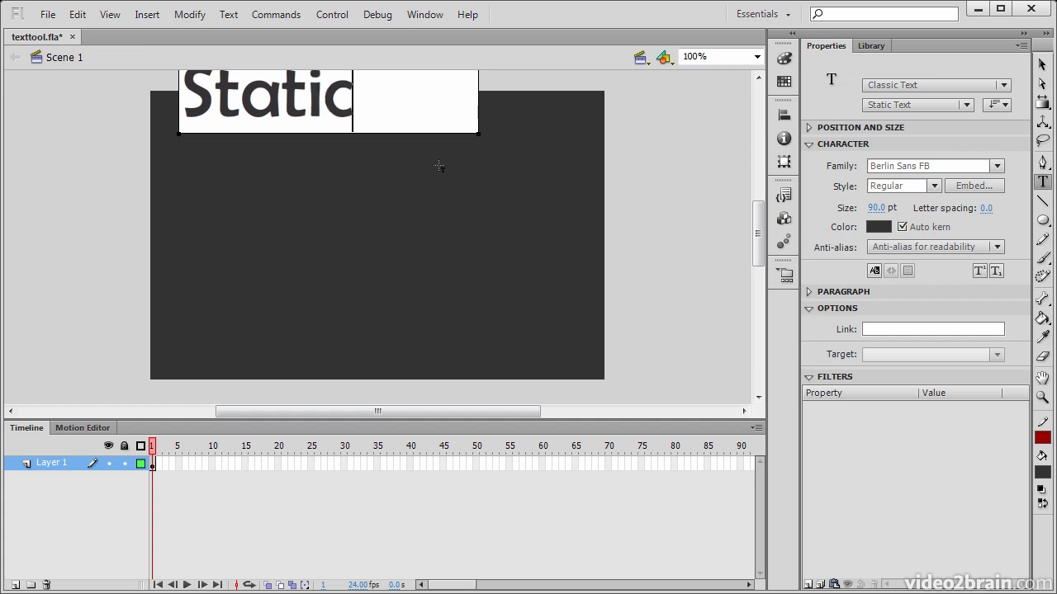
left_click(1042, 64)
left_click_drag(308, 83, 297, 154)
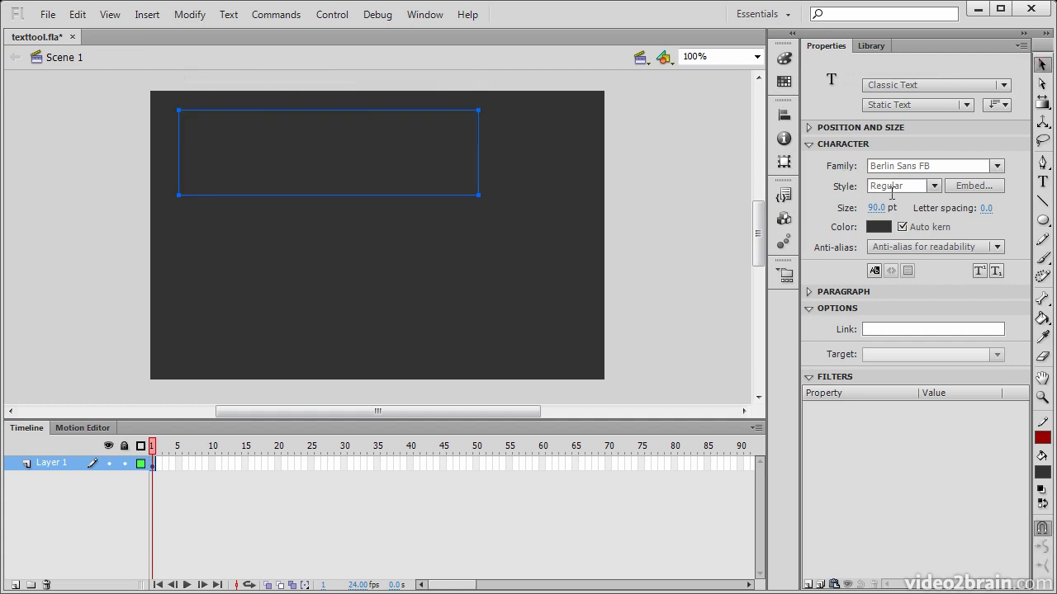
Set the "Static" text's color to white and its font size to 44 pt.
left_click(878, 227)
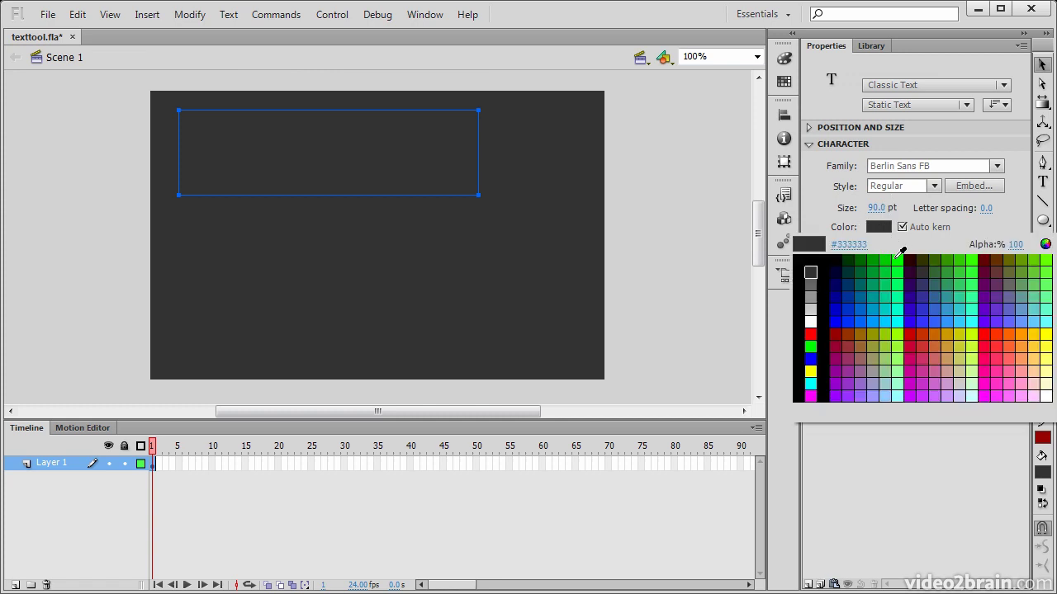
left_click(810, 322)
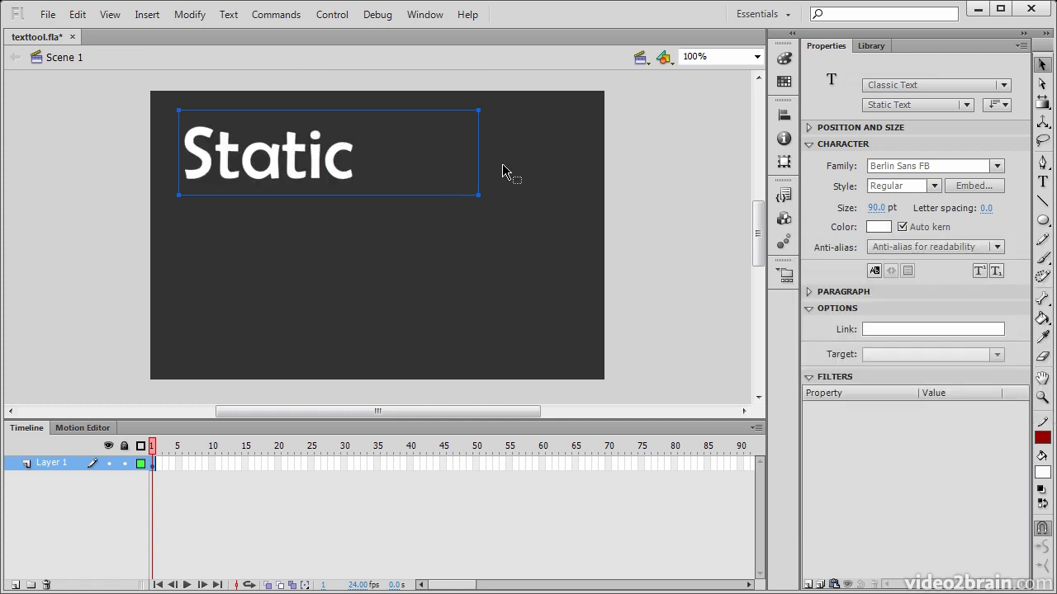
left_click_drag(875, 208, 843, 211)
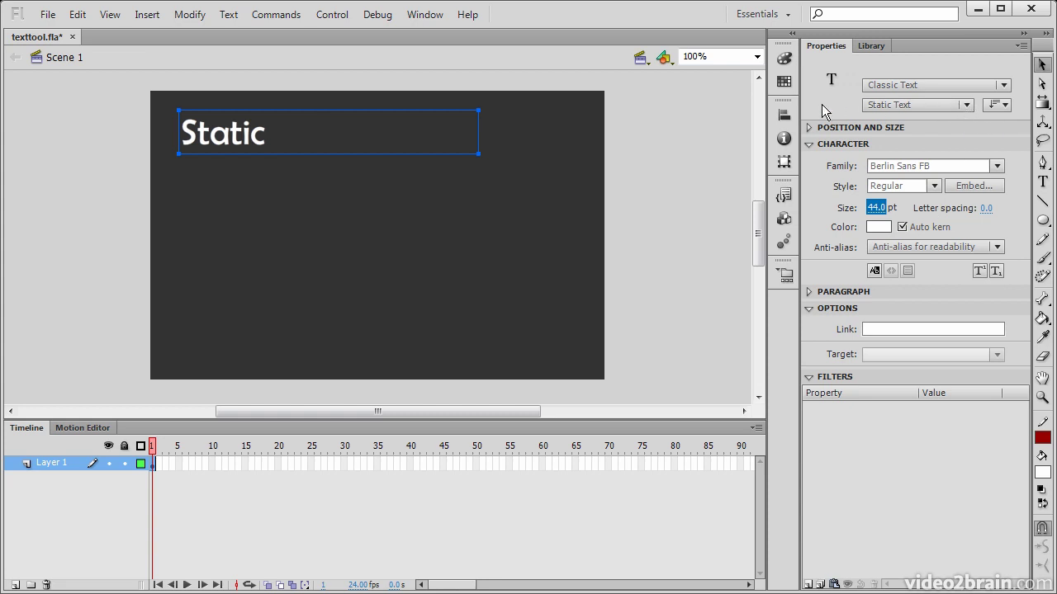
Add a dynamic text field about 363 px wide reading "Dynamic" directly below the "Static" text.
left_click(1042, 181)
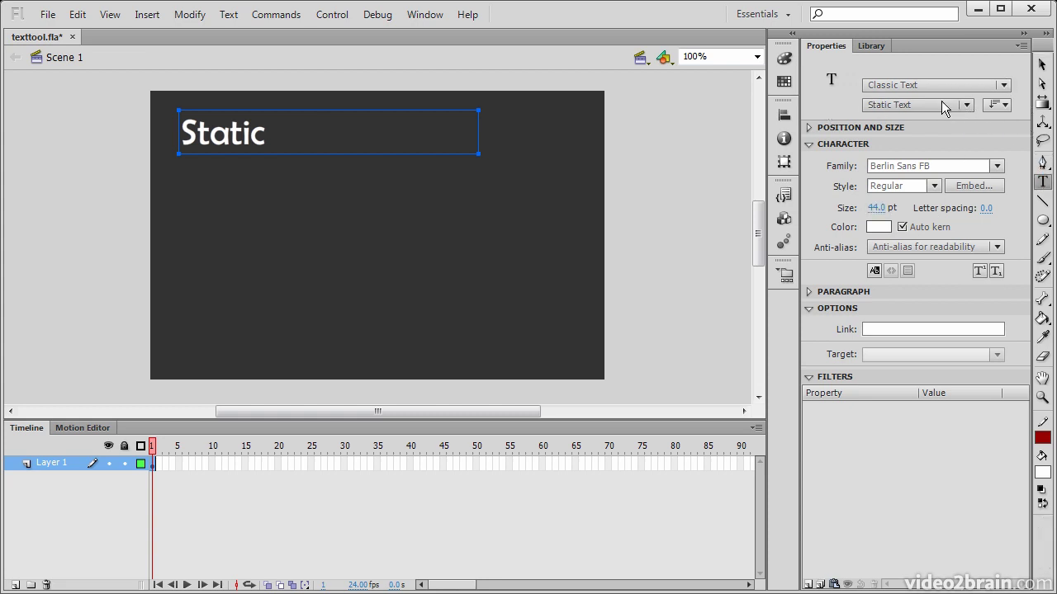
left_click(966, 105)
left_click(934, 142)
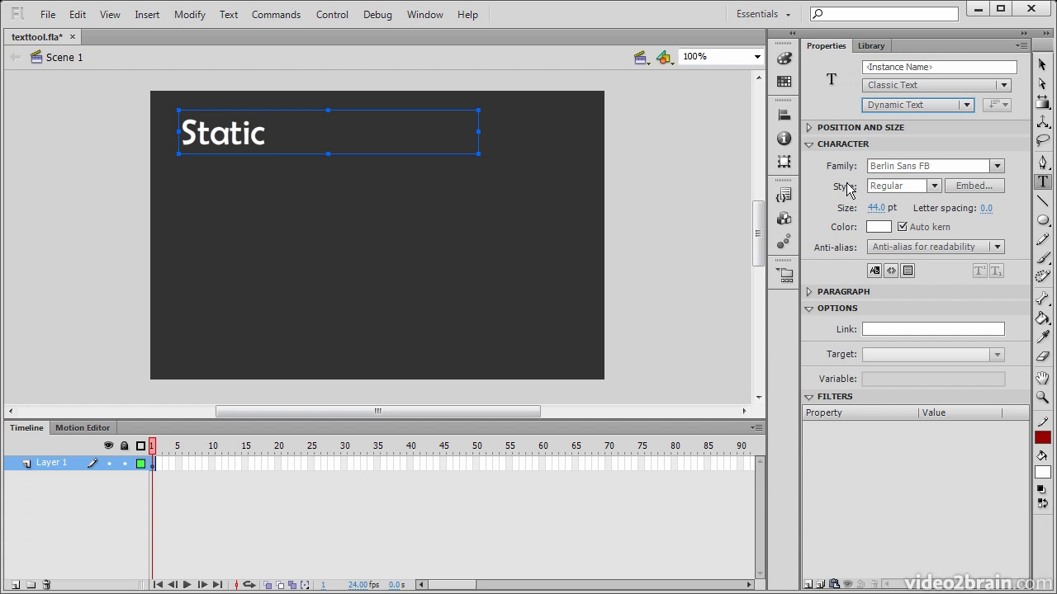
left_click_drag(179, 160, 479, 219)
type("Dynamic")
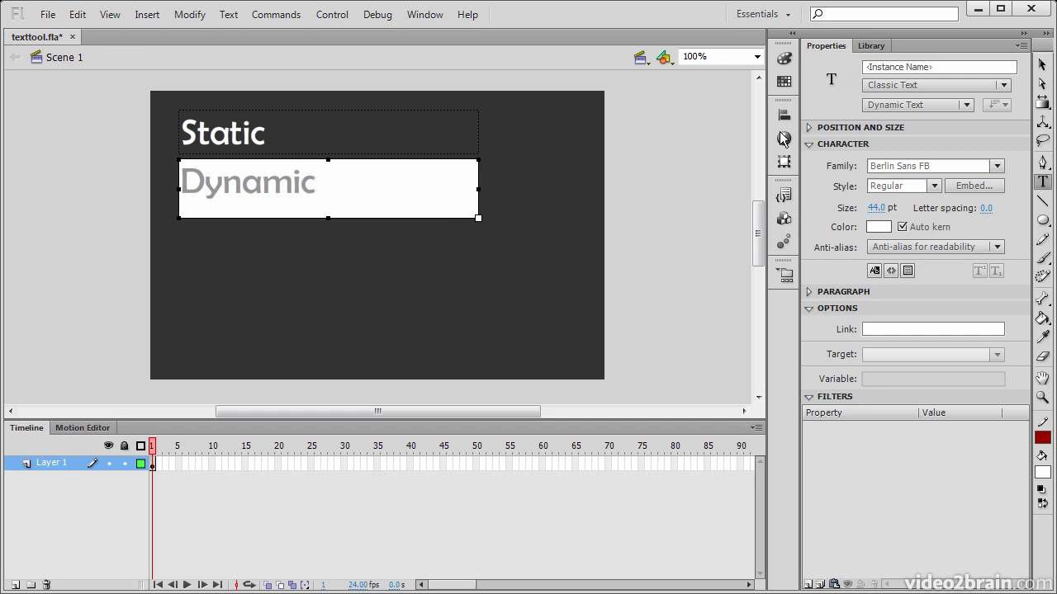
key("Escape")
Add an input text field about 377 px wide reading "Input" and place it below the "Dynamic" field without overlap.
left_click(964, 106)
left_click(930, 160)
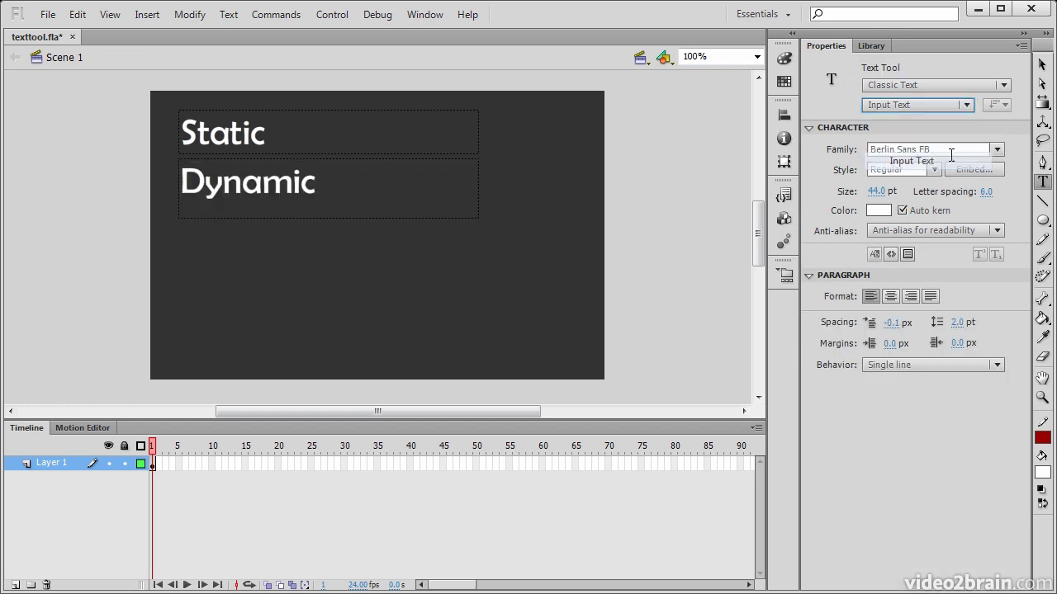
left_click_drag(177, 204, 478, 262)
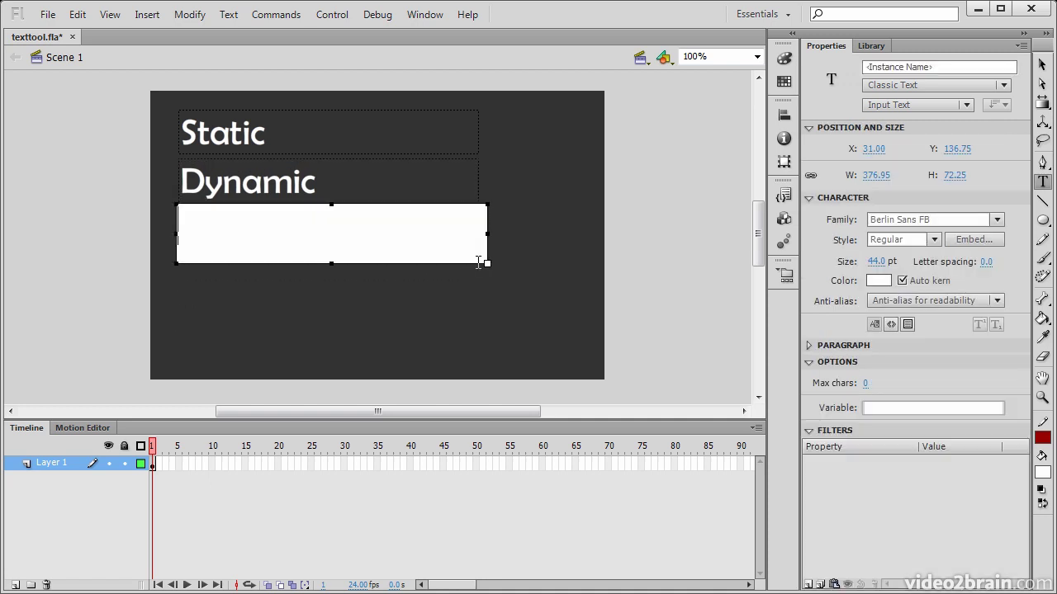
type("Input")
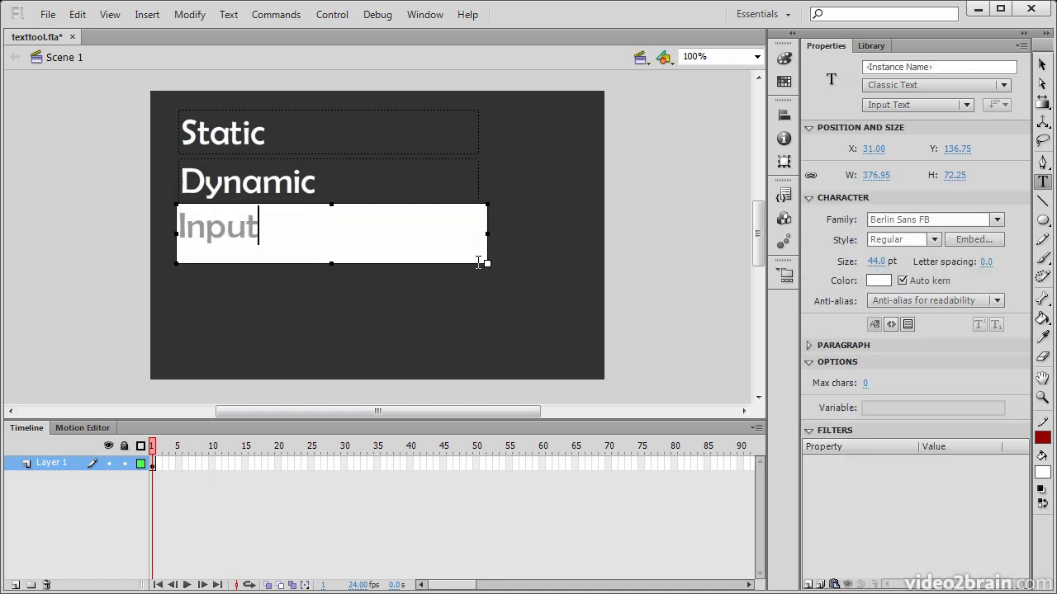
left_click(1042, 64)
left_click_drag(355, 262, 356, 290)
left_click(495, 278)
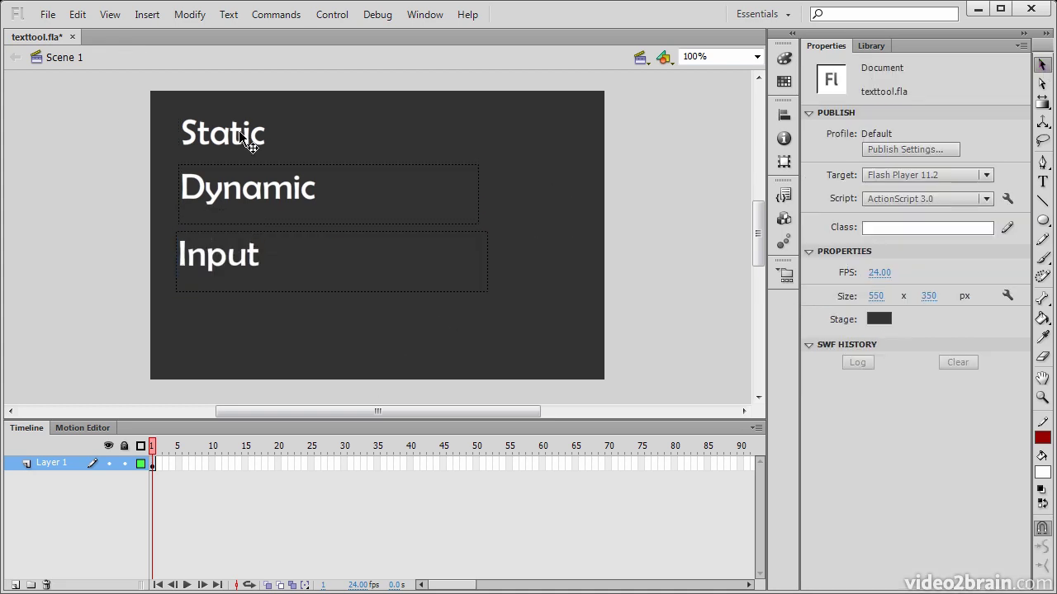
Give the "Dynamic" text field the instance name AlertMessage.
left_click(241, 136)
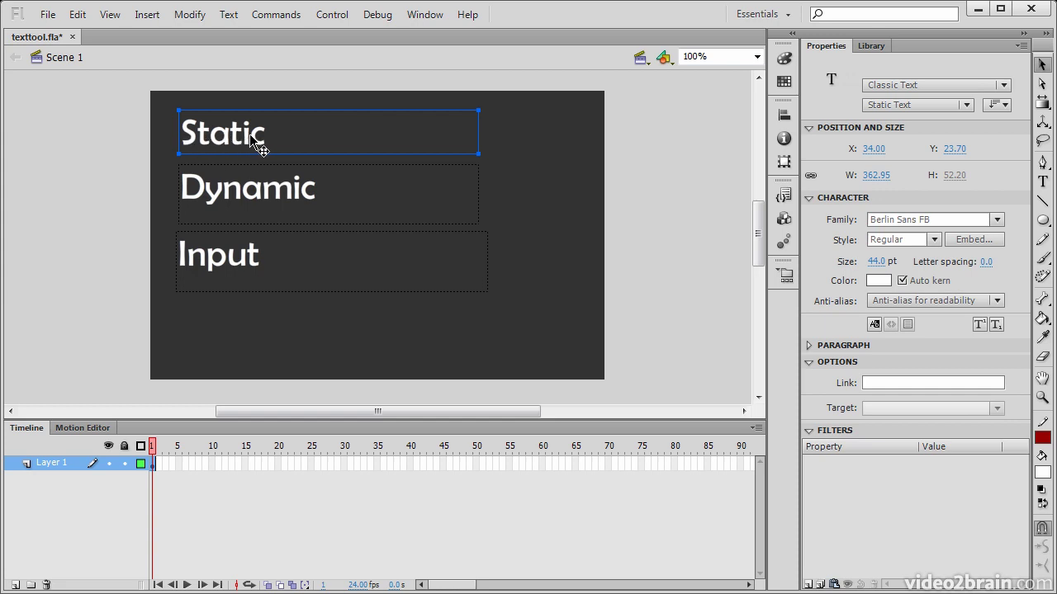
left_click(252, 198)
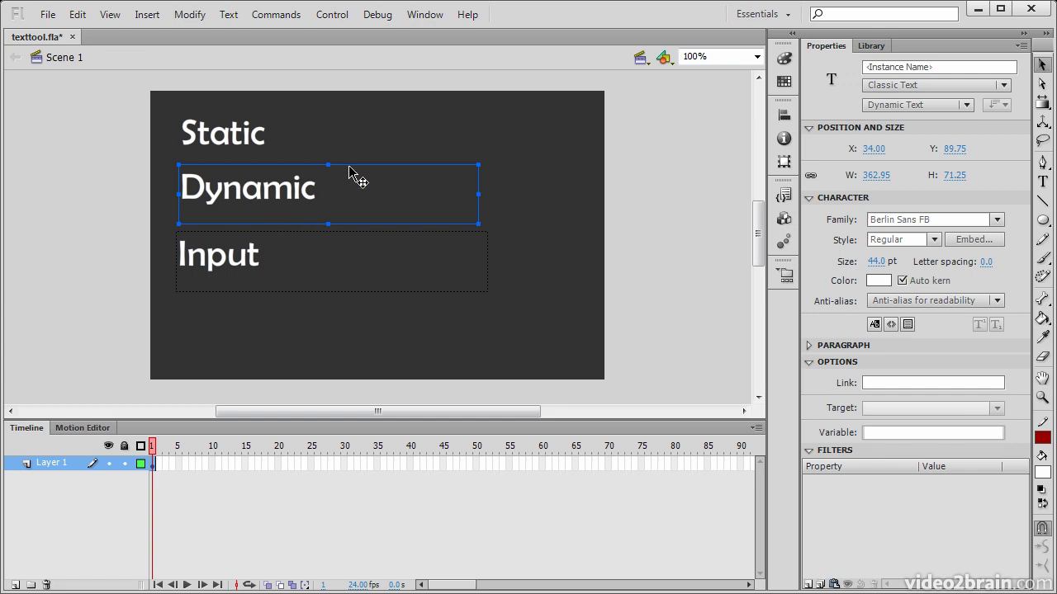
left_click(935, 67)
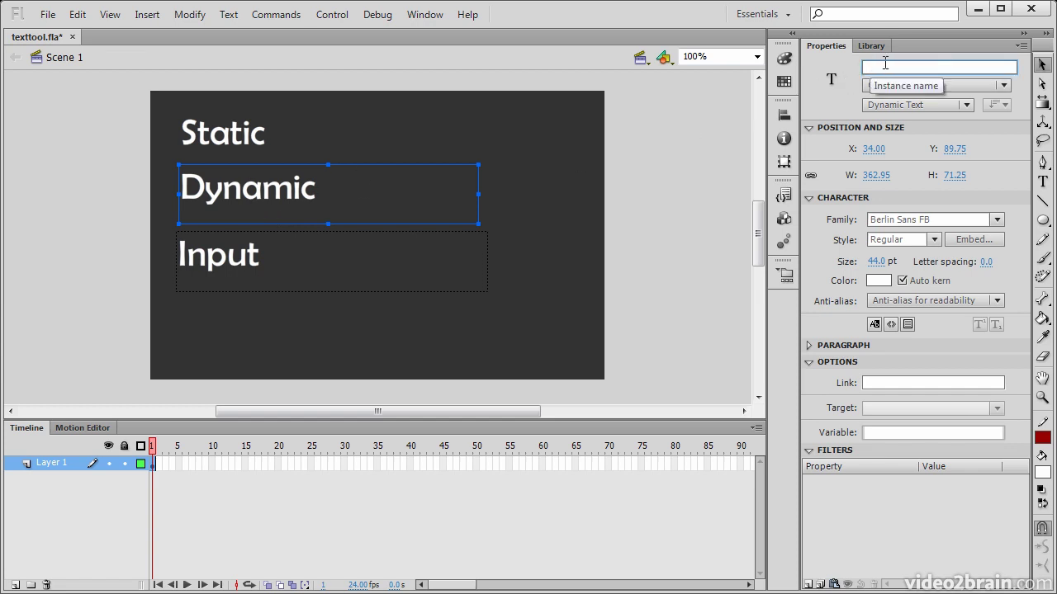
type("AlertMessage")
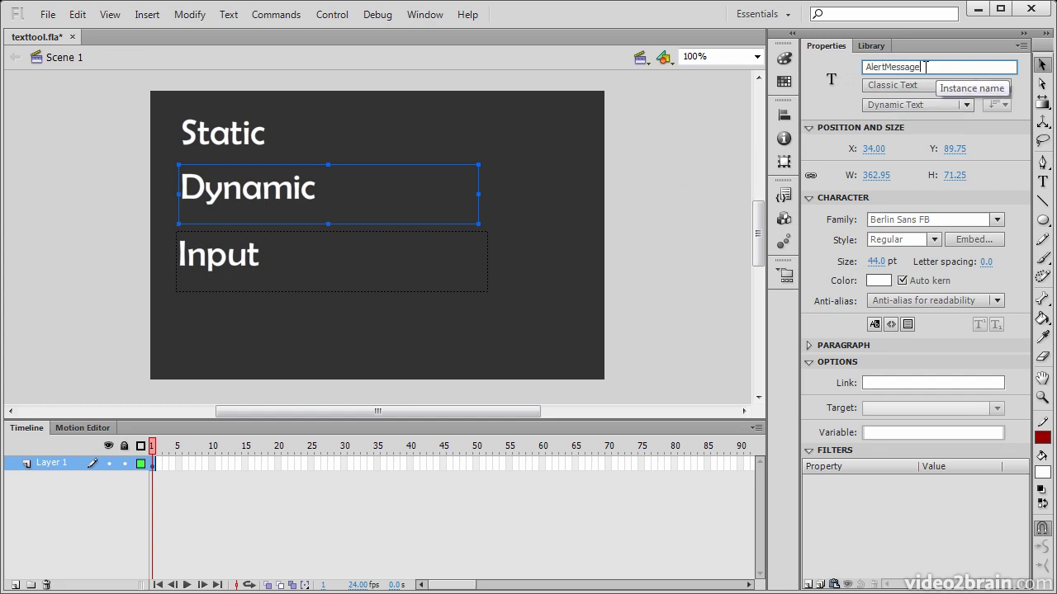
left_click(636, 278)
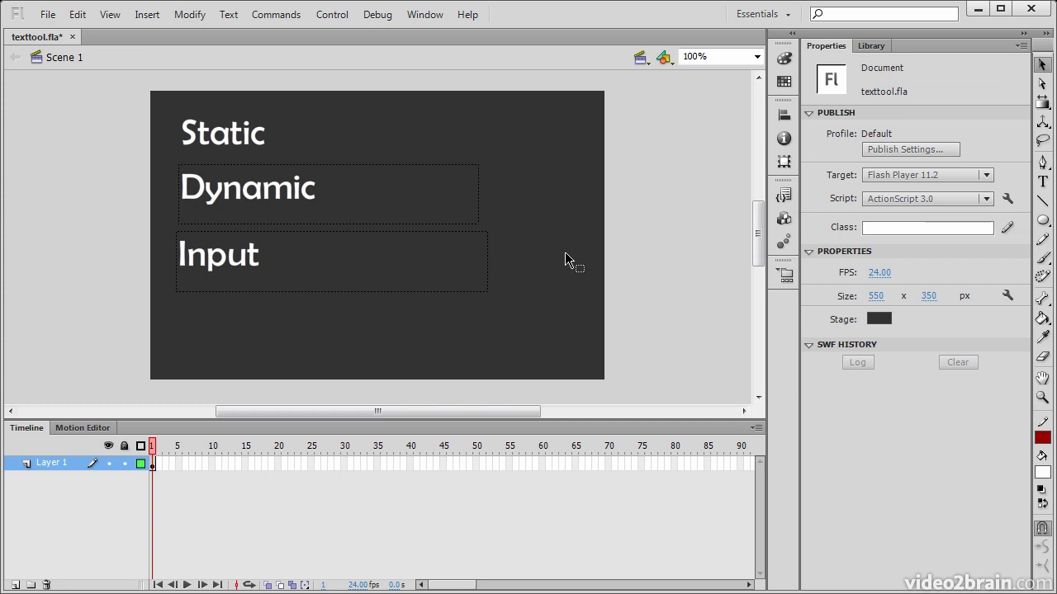
In the "Dynamic" field's font embedding settings, include the Uppercase, Lowercase and Numerals ranges for Berlin Sans FB Regular.
left_click(255, 190)
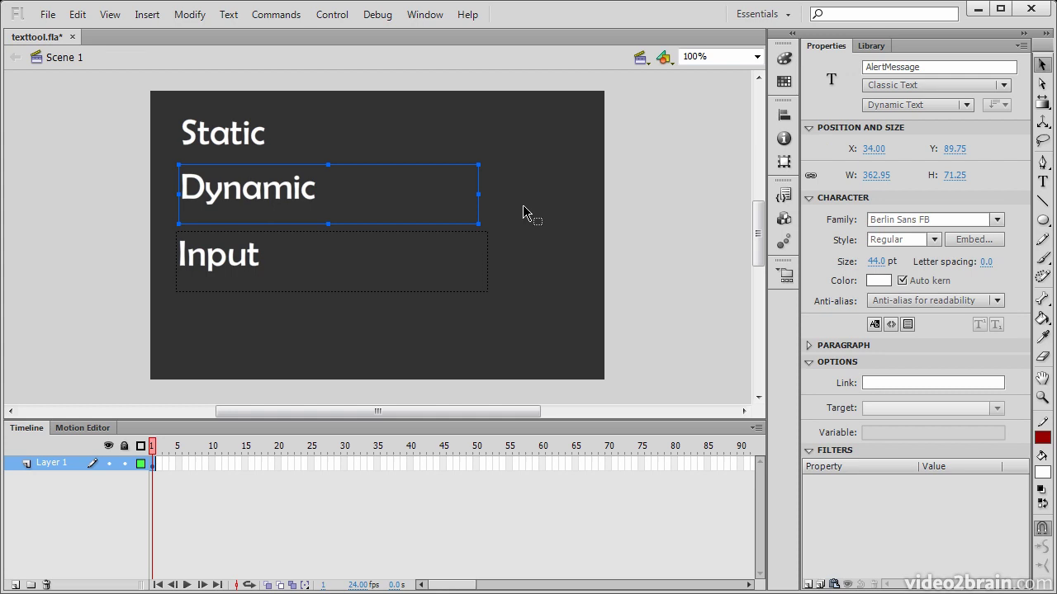
left_click(979, 241)
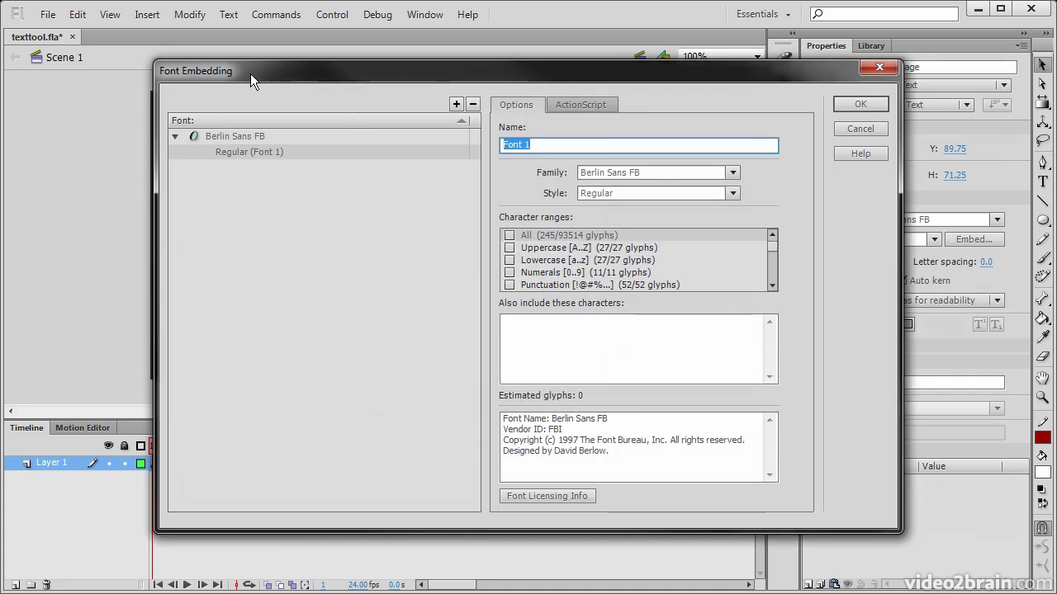
left_click(268, 137)
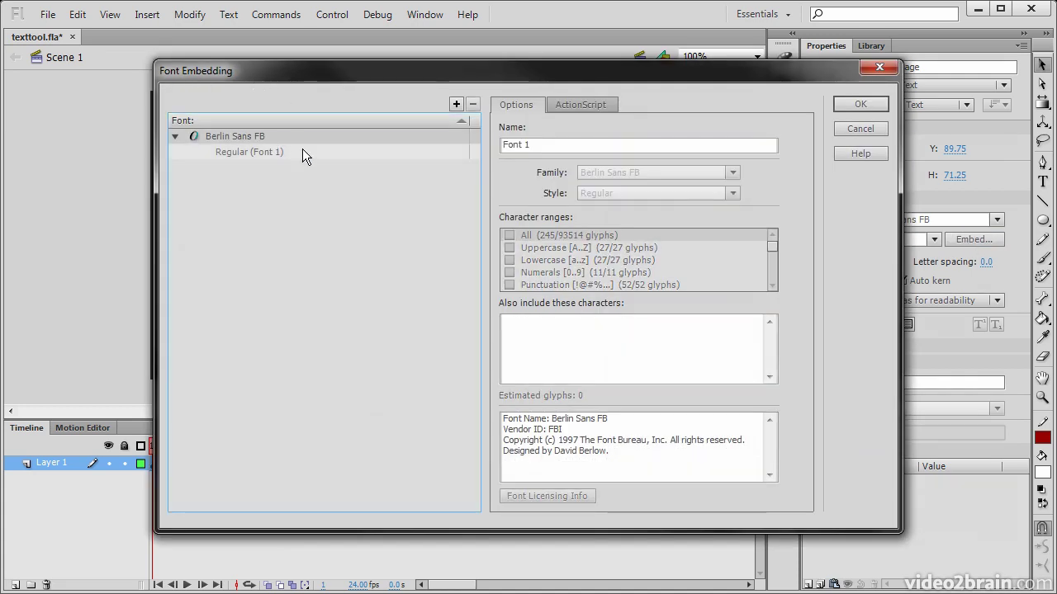
left_click(265, 151)
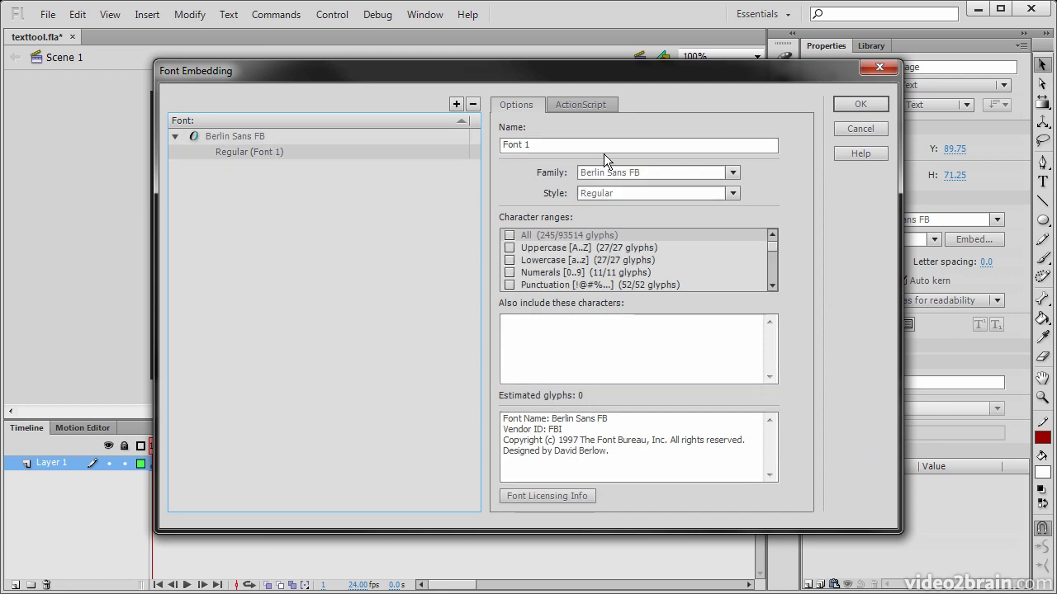
left_click(544, 145)
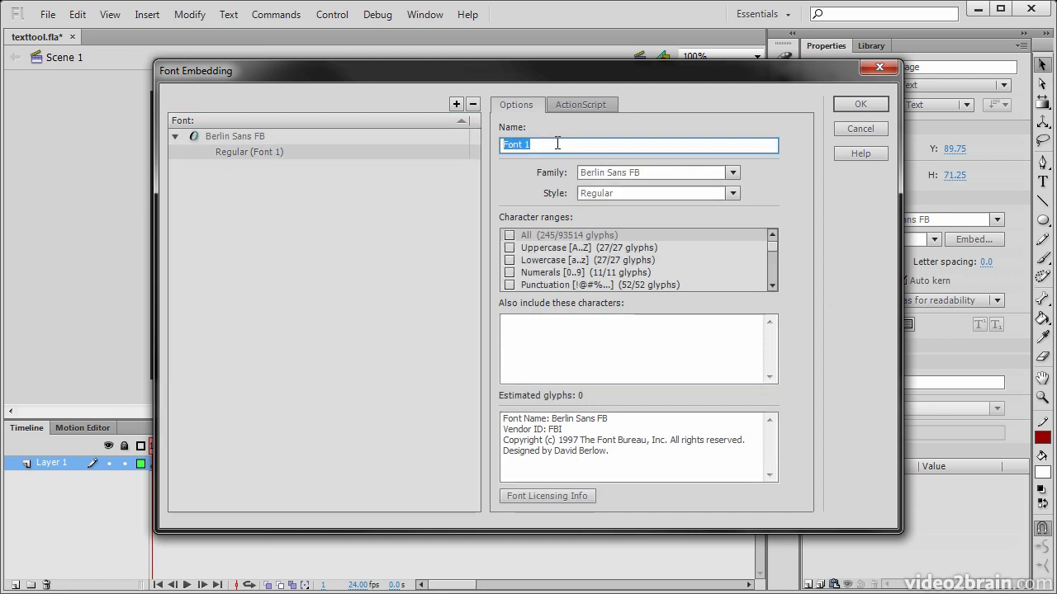
left_click(559, 145)
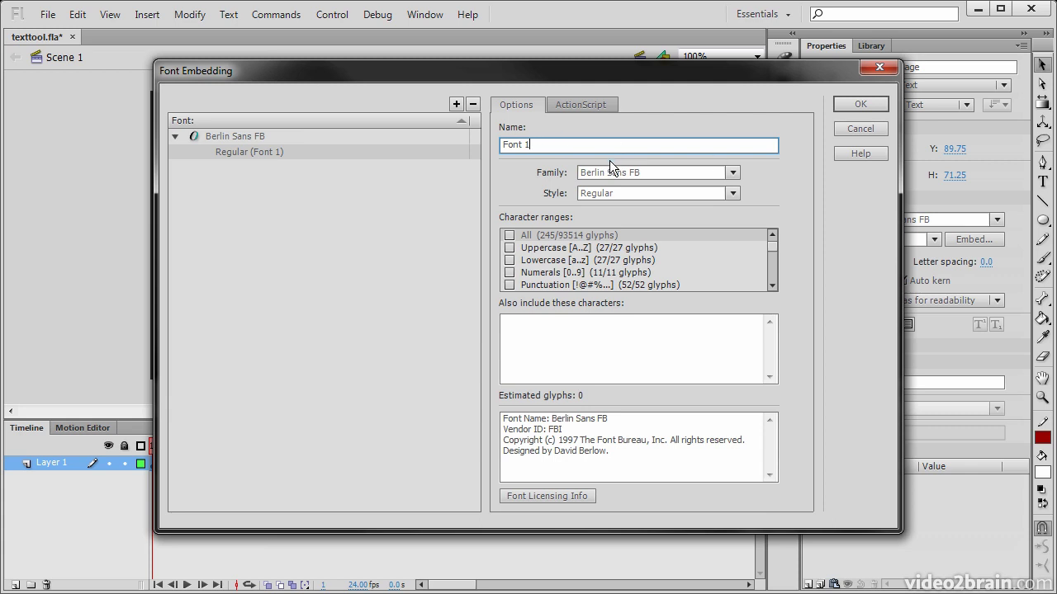
left_click(509, 235)
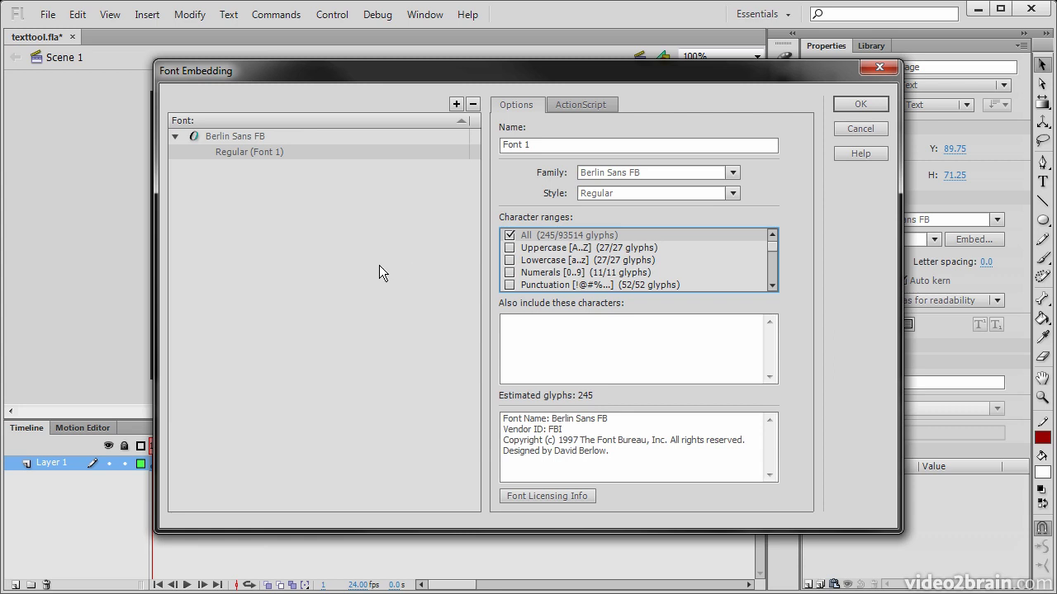
left_click(510, 236)
left_click(510, 272)
left_click(509, 248)
left_click(509, 260)
Enter "!-+#" as additional characters to embed, apply the font embedding and deselect the text field.
left_click(608, 344)
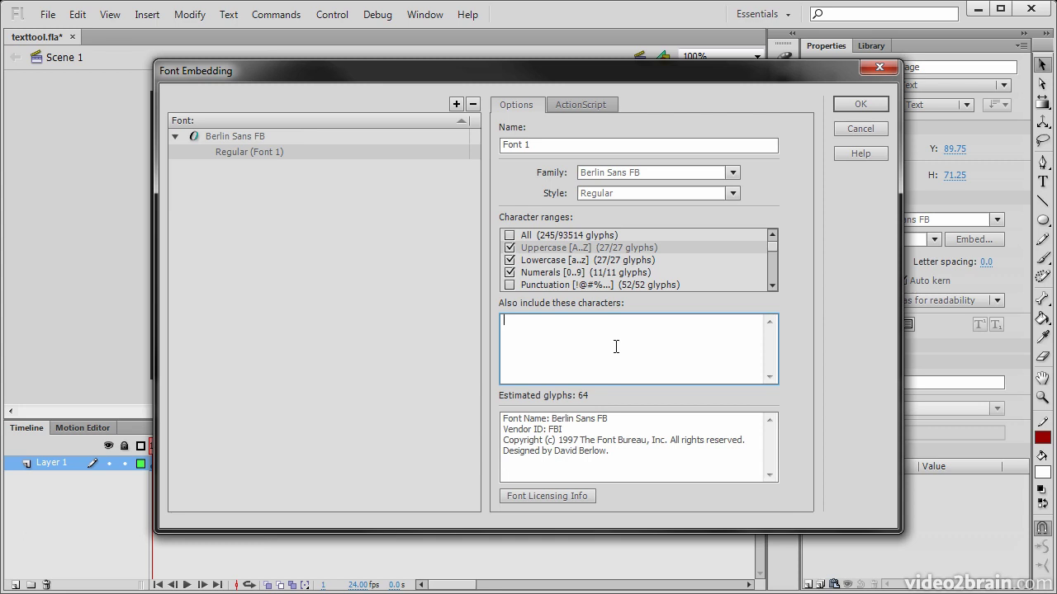
type("!-+#")
left_click_drag(539, 323, 513, 329)
left_click(858, 107)
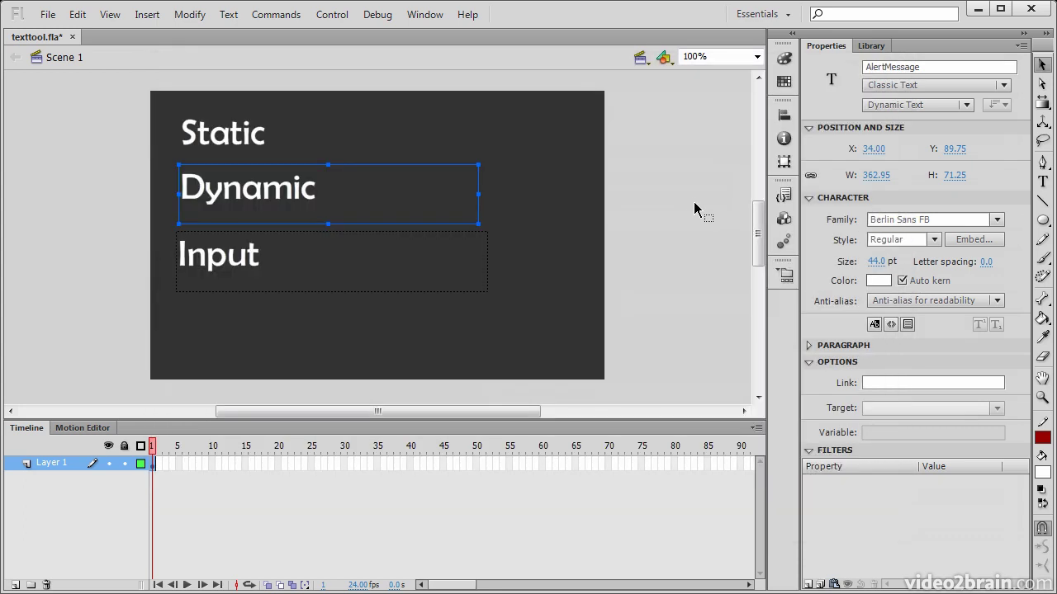
left_click(699, 204)
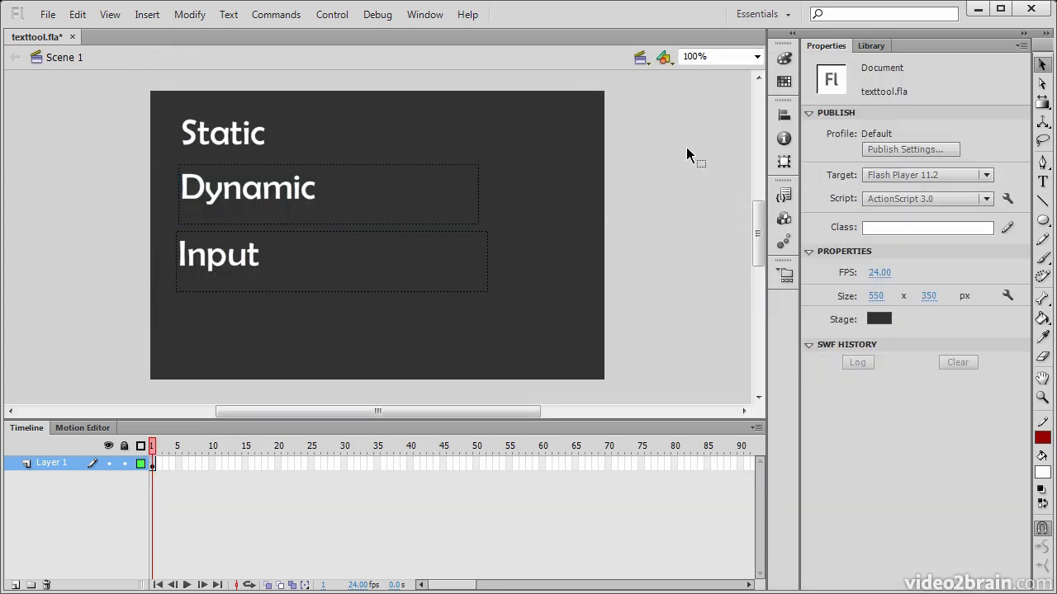
Show a border around the "Input" text field, set its text colour to black and deselect it.
left_click(288, 198)
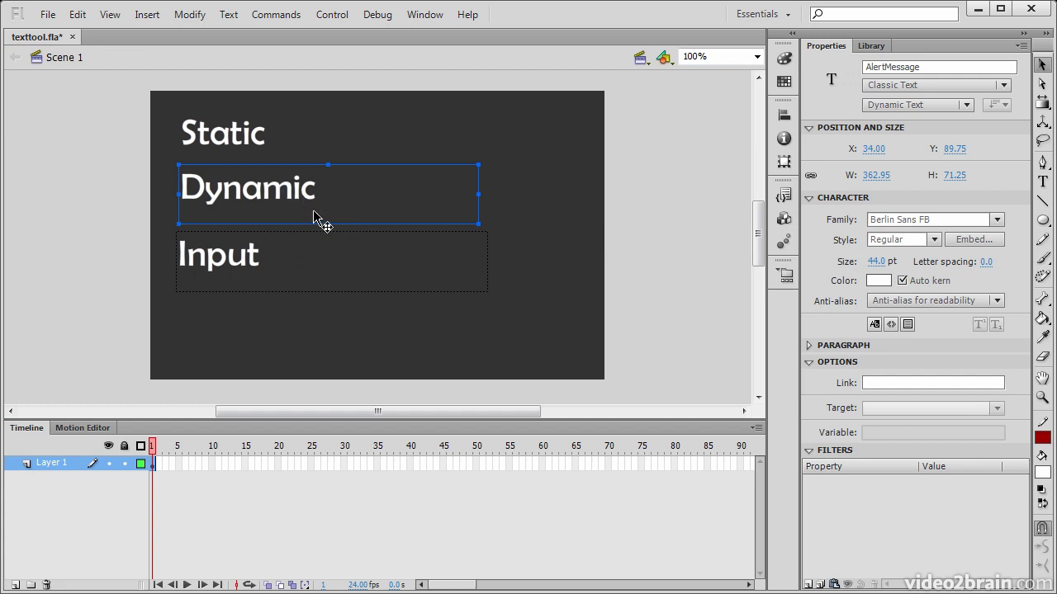
left_click(245, 133)
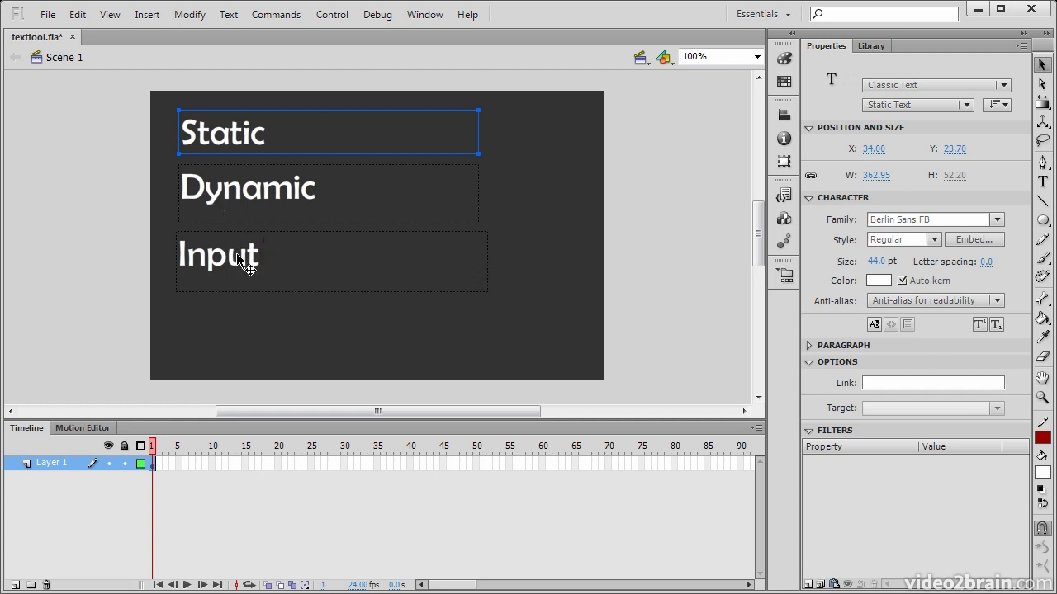
left_click(269, 261)
left_click(893, 69)
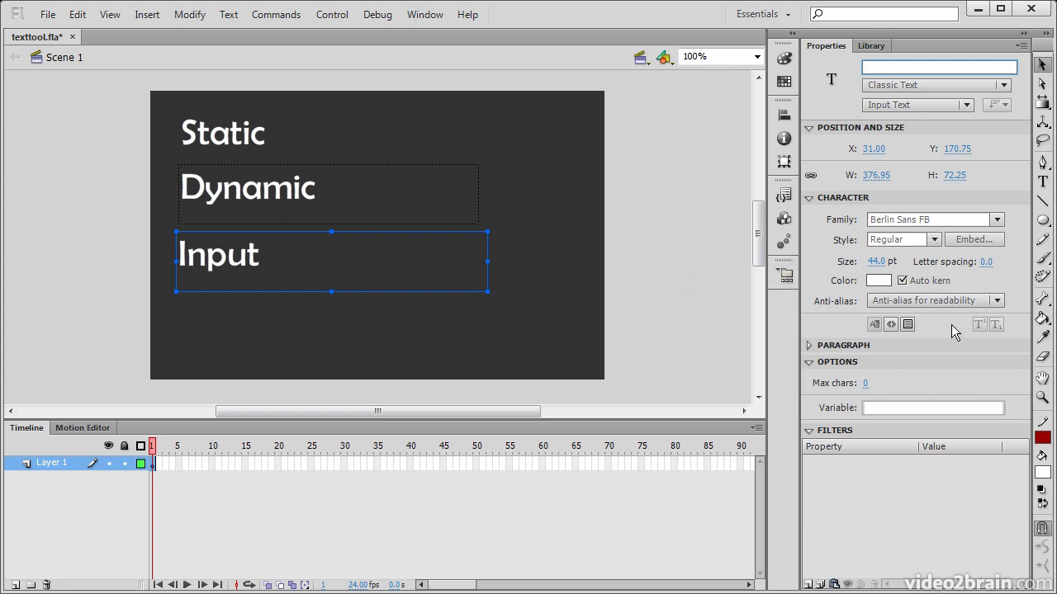
left_click(907, 325)
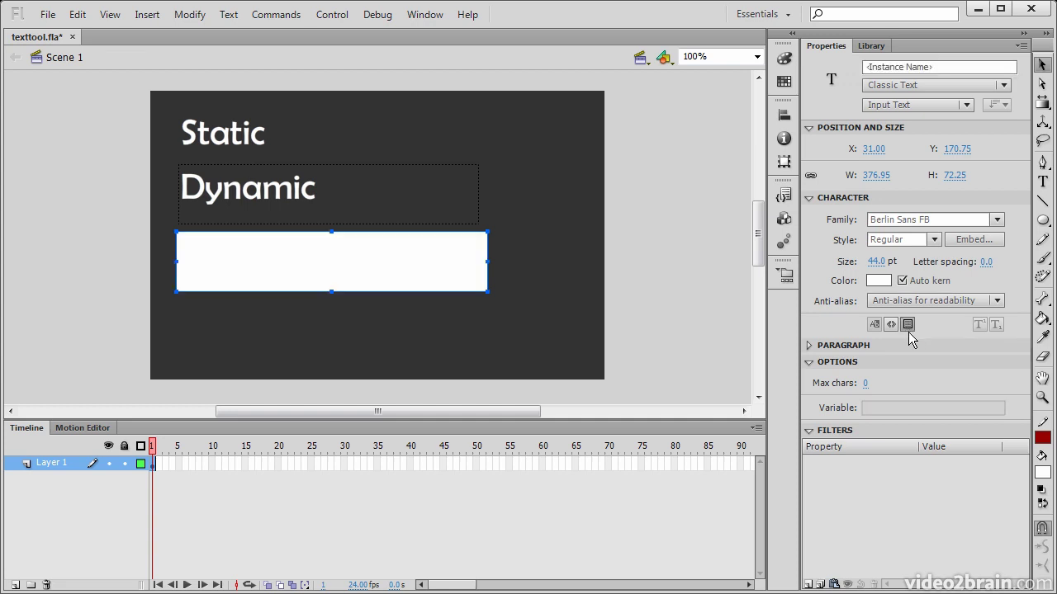
left_click(880, 282)
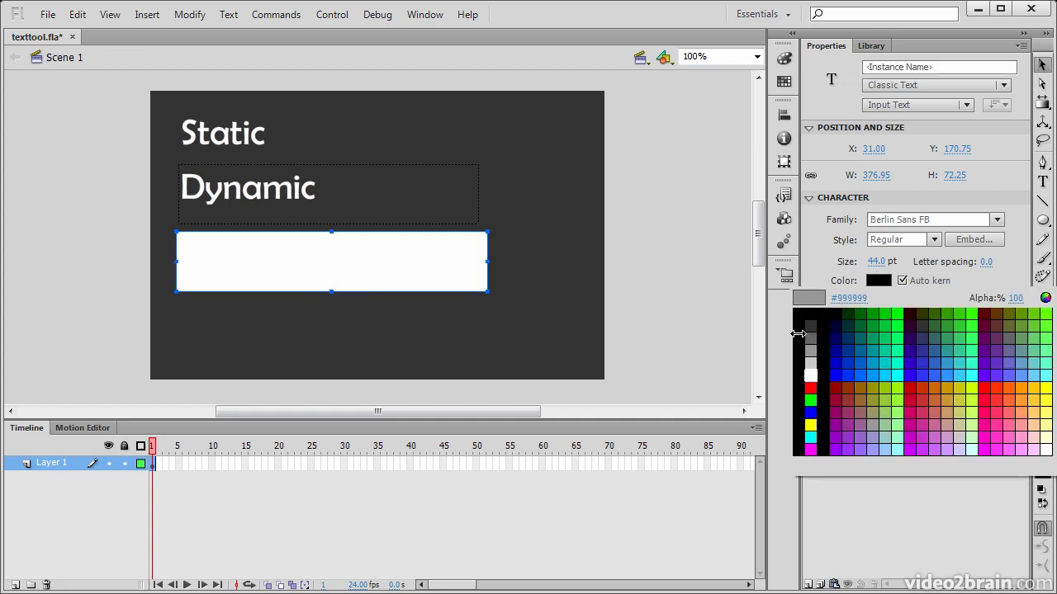
left_click(800, 326)
left_click(615, 275)
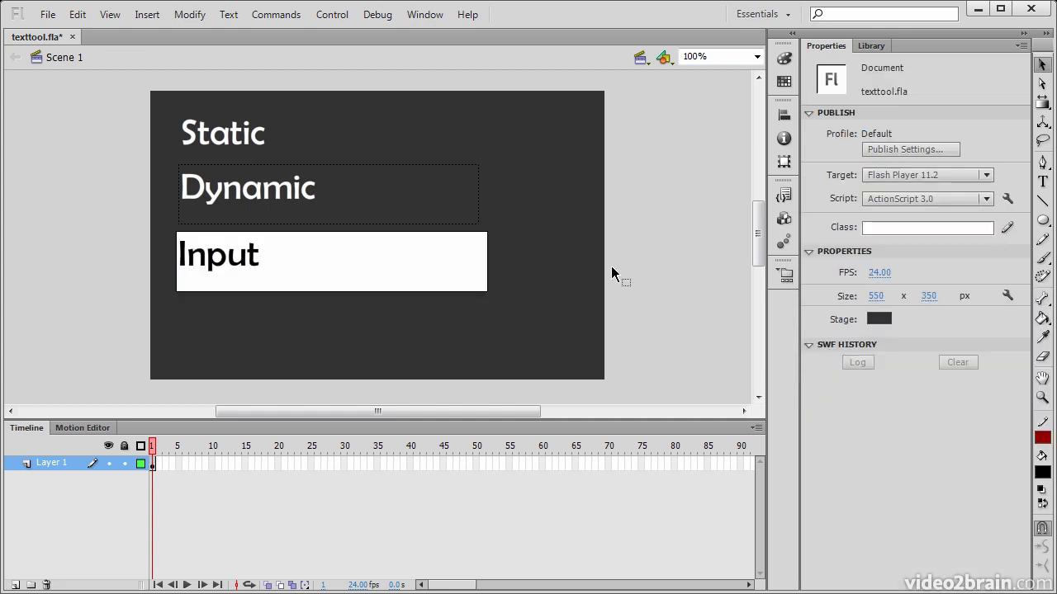
Test the movie, replace part of the input field's text with "dgngfnfg fgn fgn" and close the preview.
left_click(330, 15)
mouse_move(431, 136)
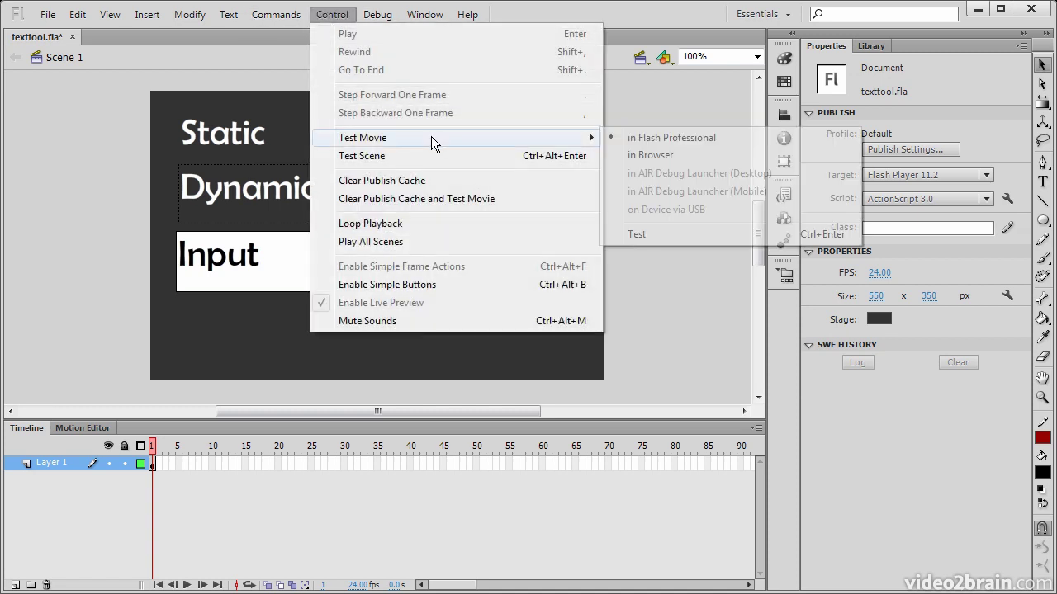
left_click(643, 234)
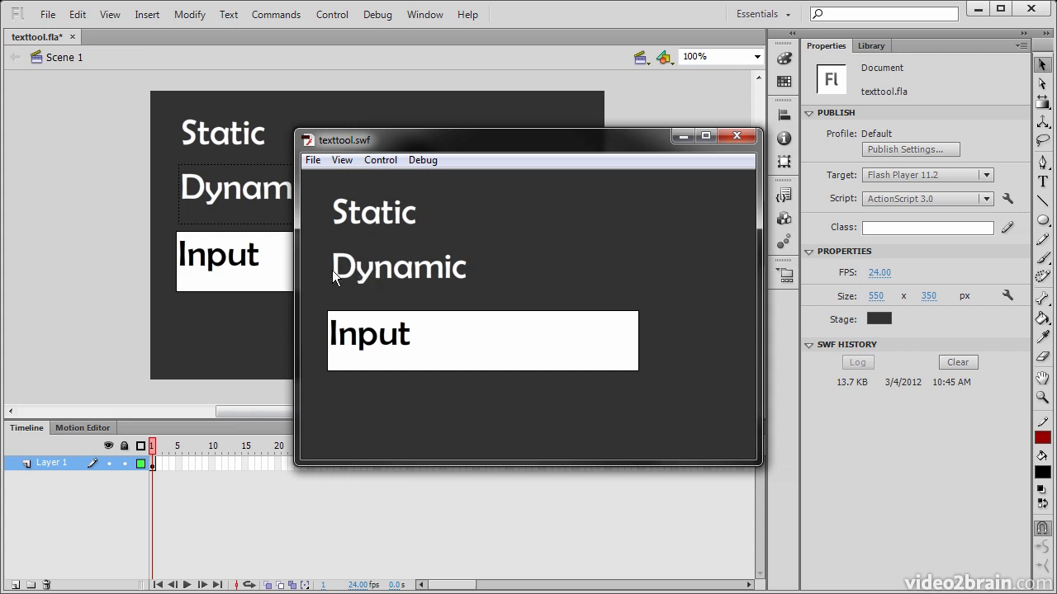
left_click(402, 335)
left_click_drag(335, 336, 403, 337)
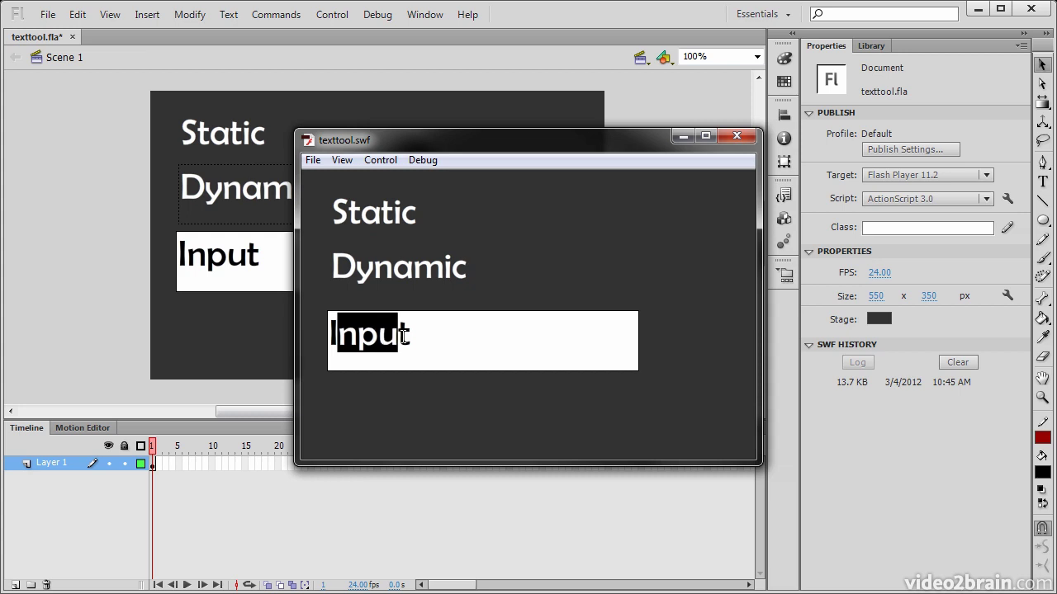
type("dgngfnfg fgn fgn")
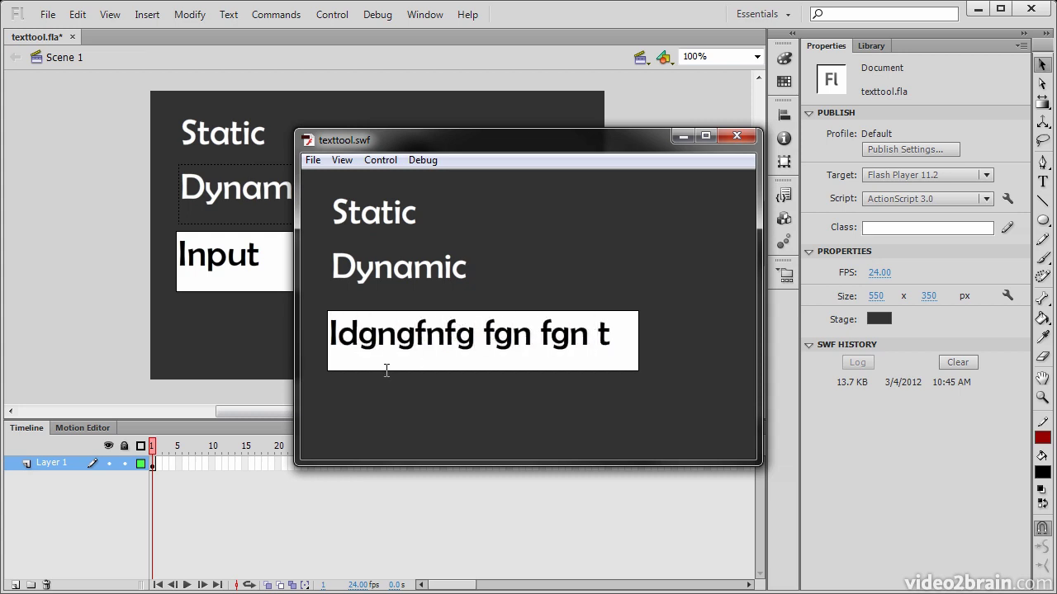
left_click(737, 136)
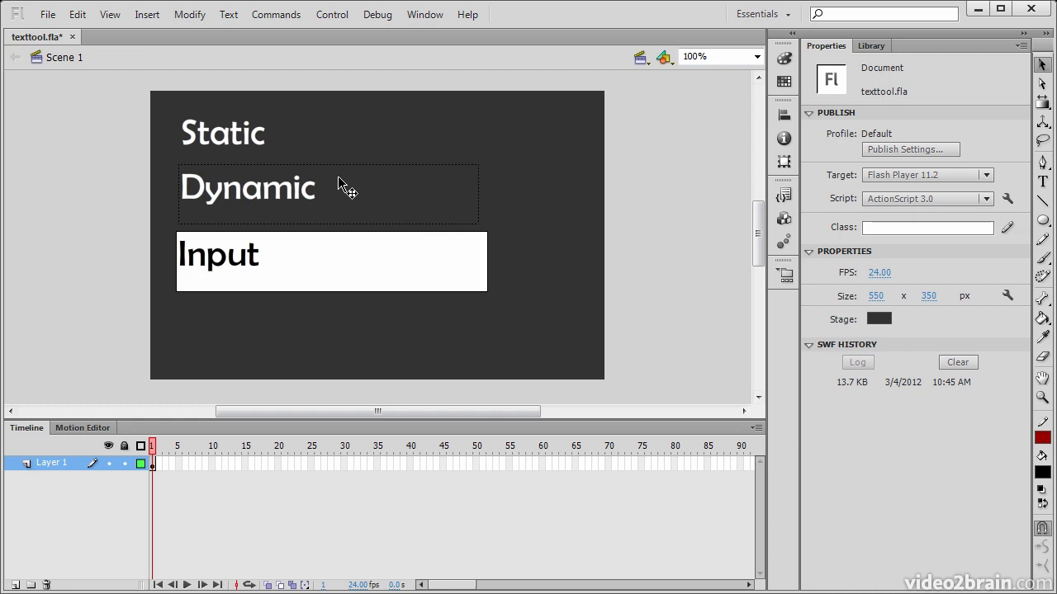
Examine the font style and anti-aliasing options available in the "Static" text field's character settings.
left_click(252, 135)
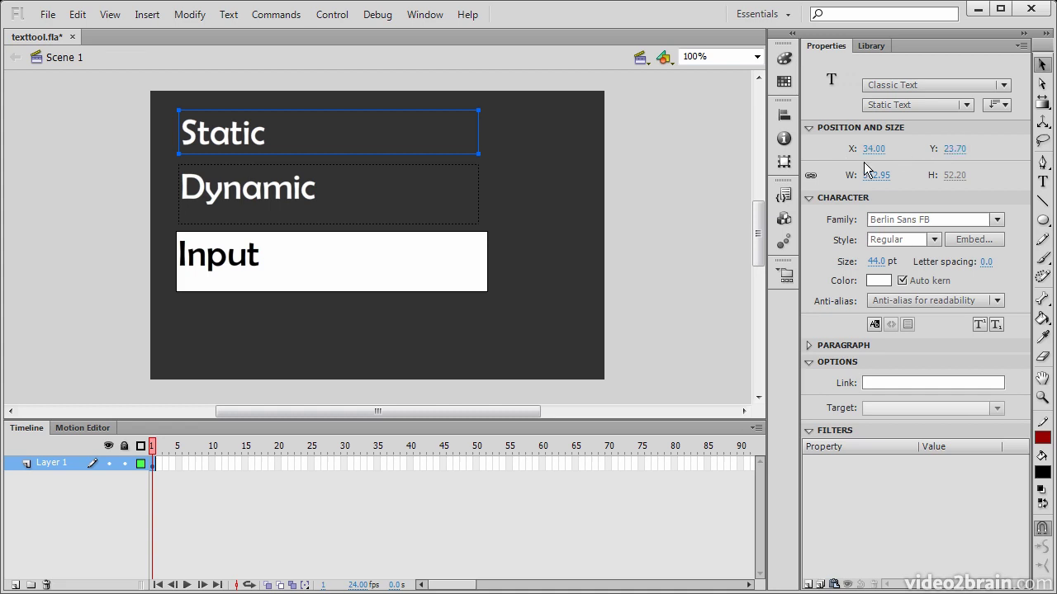
left_click(809, 129)
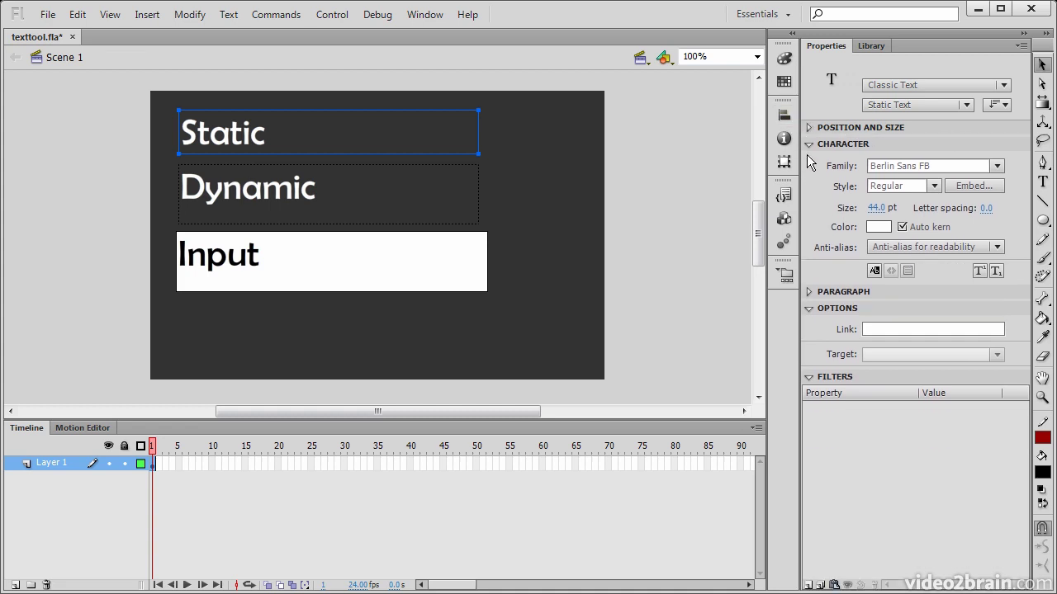
left_click(934, 191)
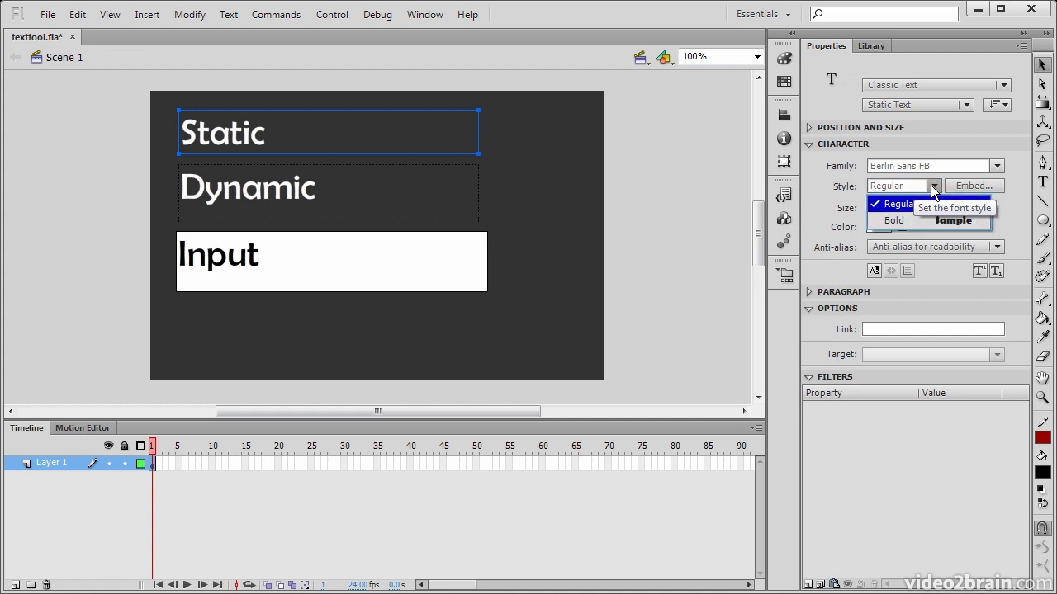
left_click(818, 224)
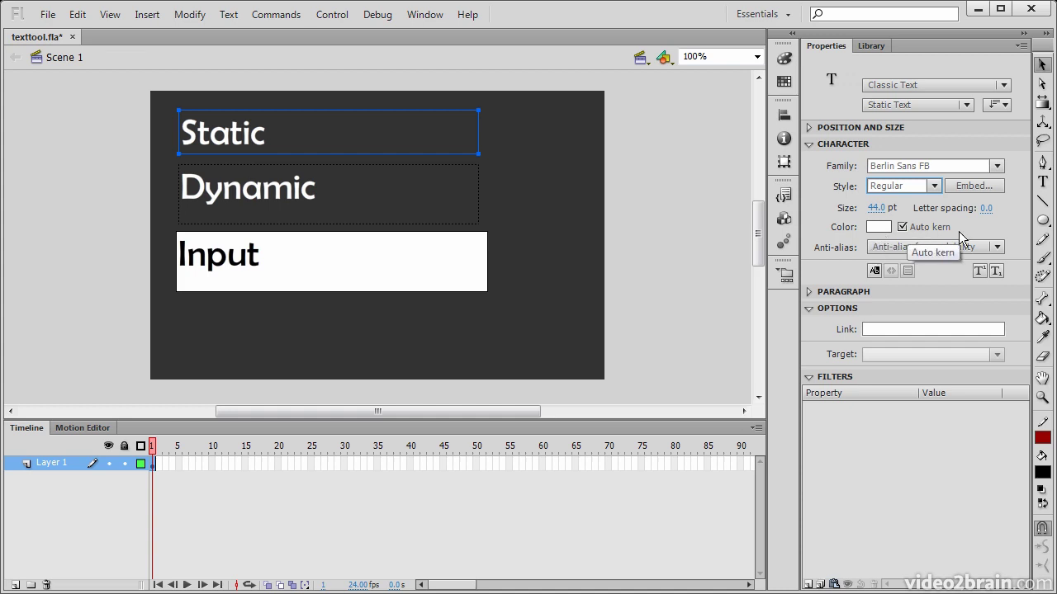
left_click(997, 247)
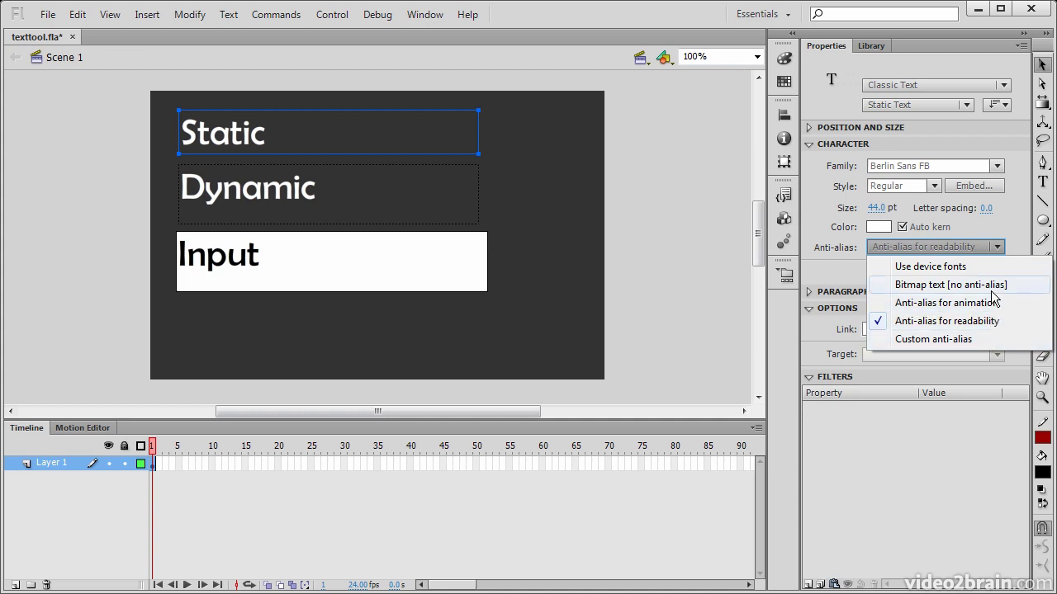
left_click(1016, 229)
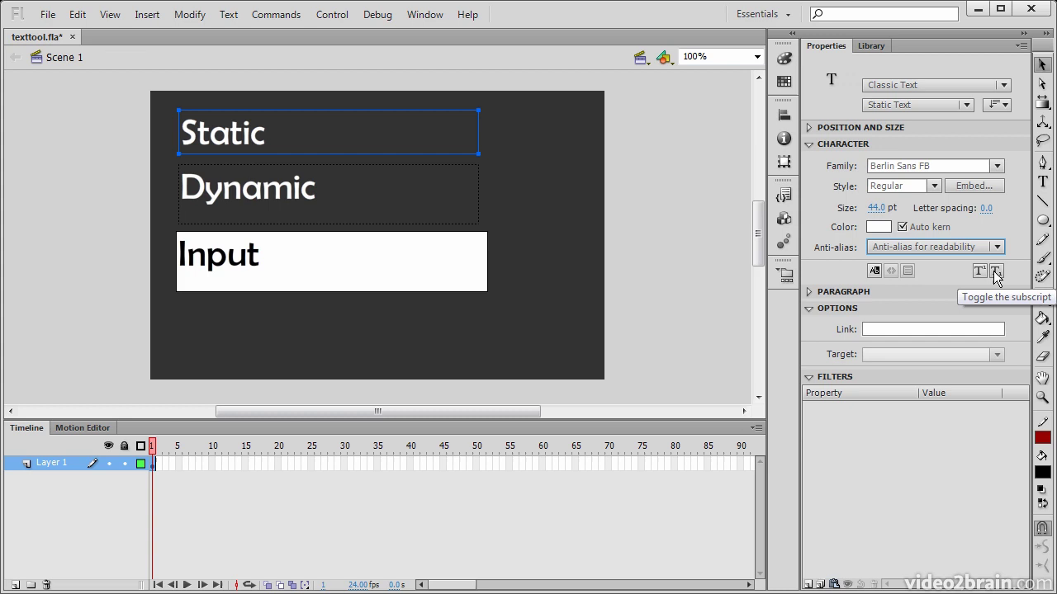
Try centred, right-aligned and justified formatting on the "Static" text, and return it to left alignment.
left_click(813, 289)
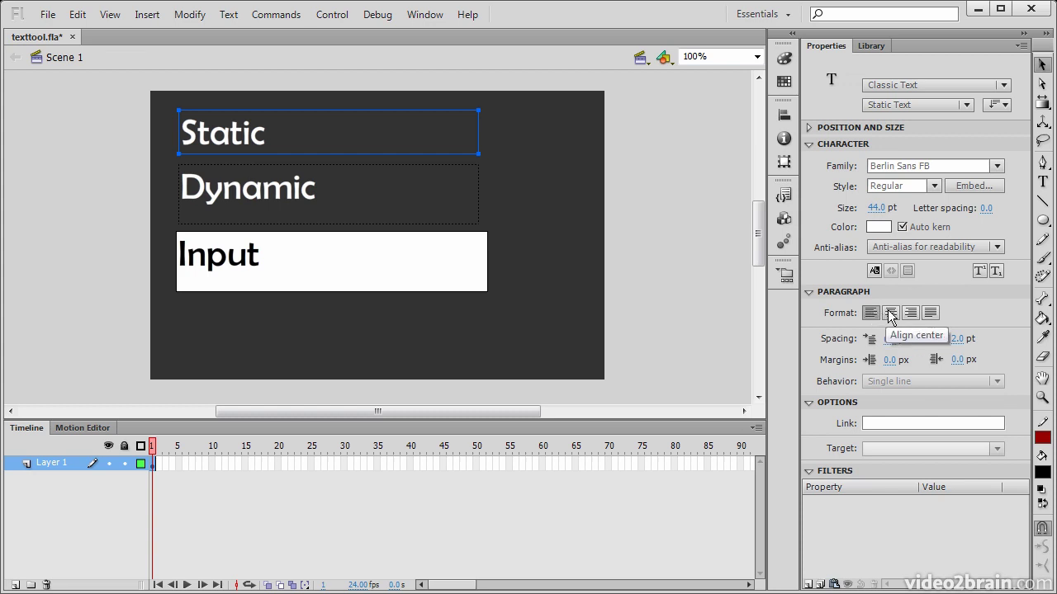
left_click(891, 314)
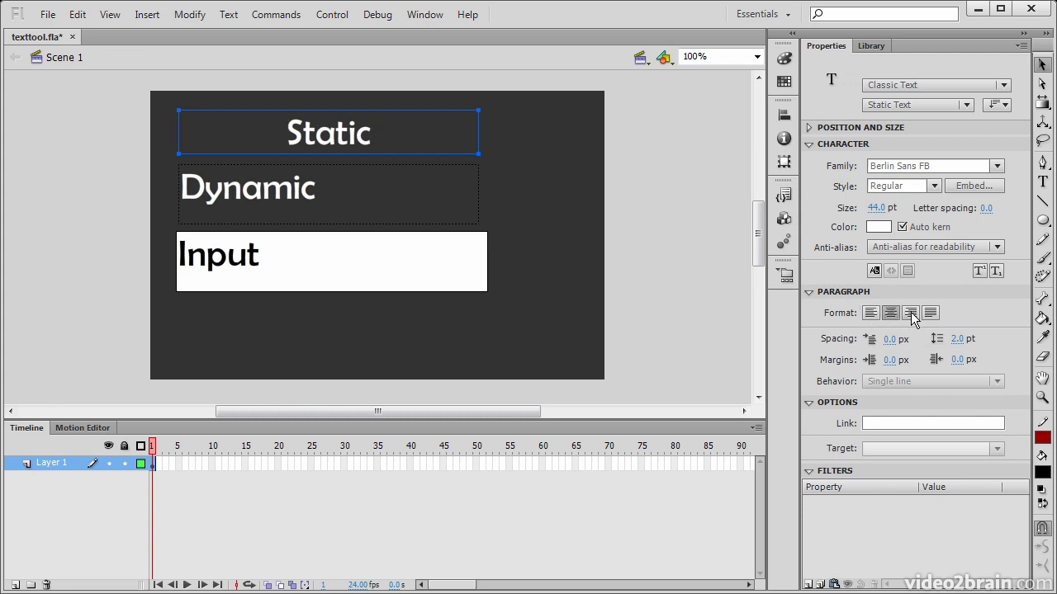
left_click(912, 315)
left_click(931, 314)
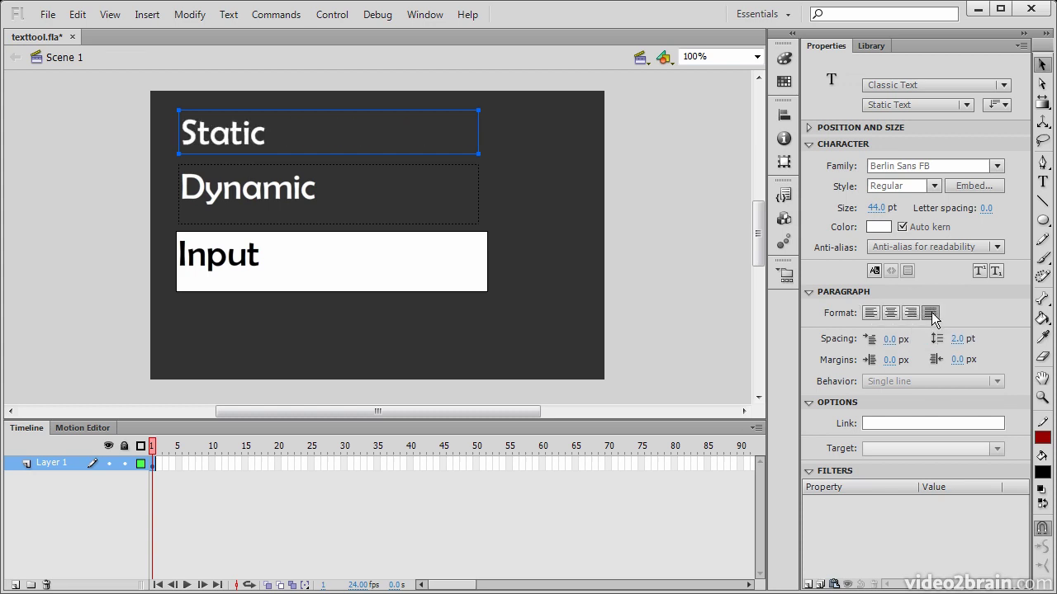
left_click(871, 312)
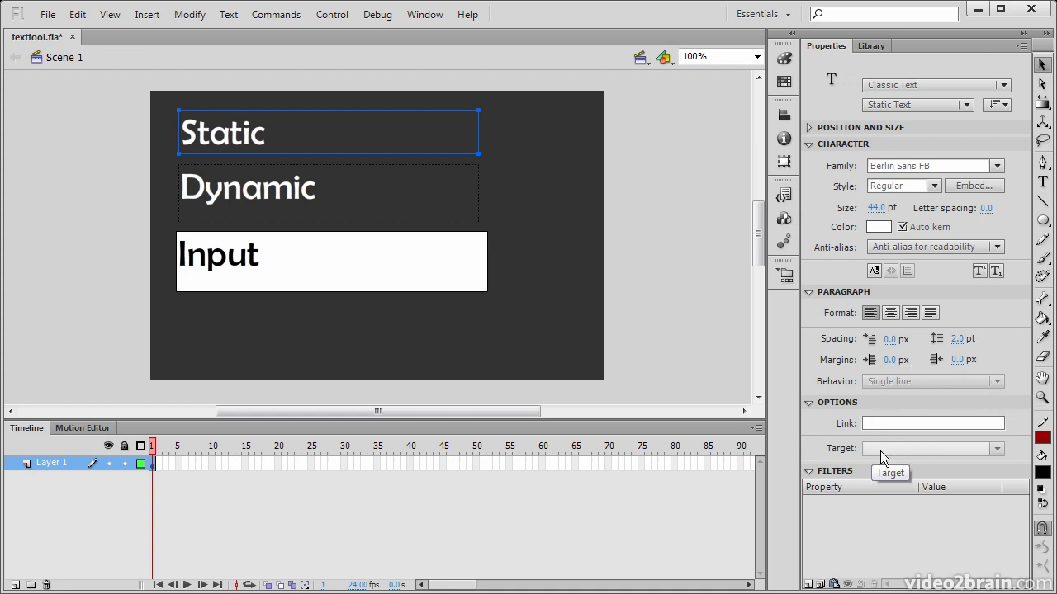
Collapse the "Static" field's option and paragraph settings and convert the field to TLF Text.
left_click(809, 402)
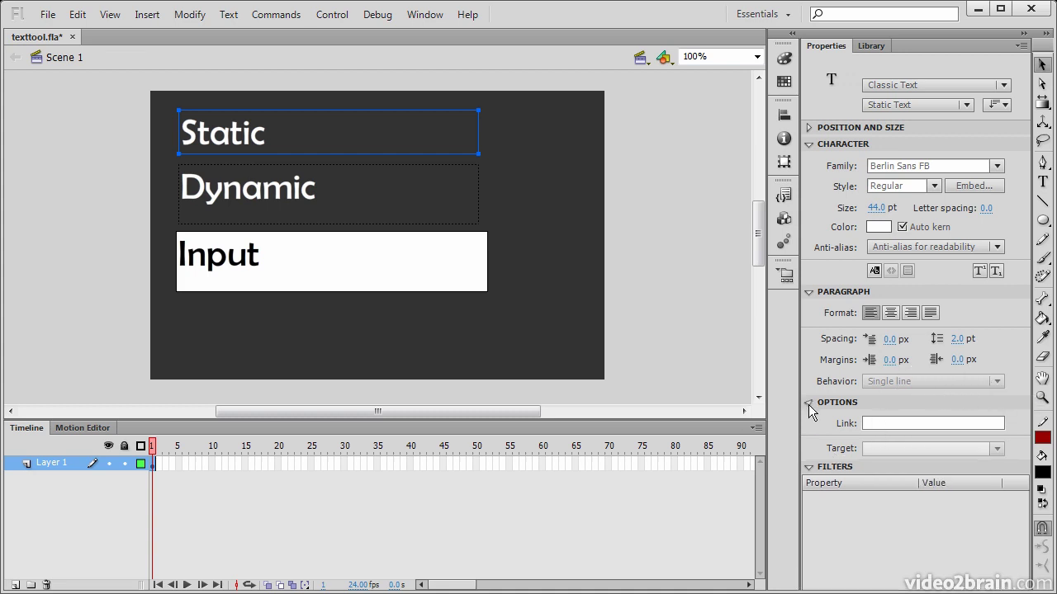
left_click(808, 292)
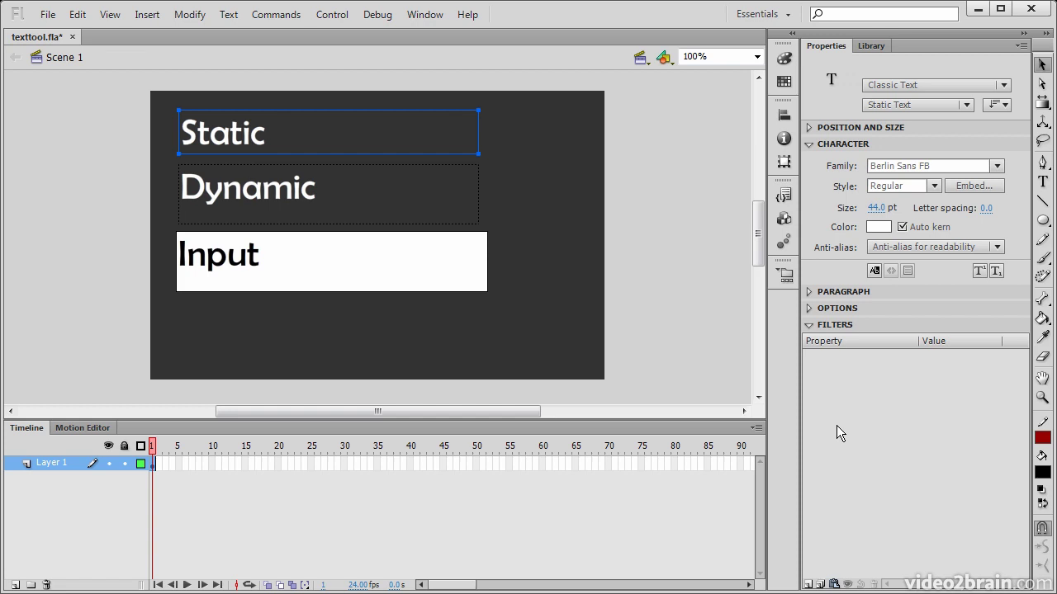
left_click(982, 84)
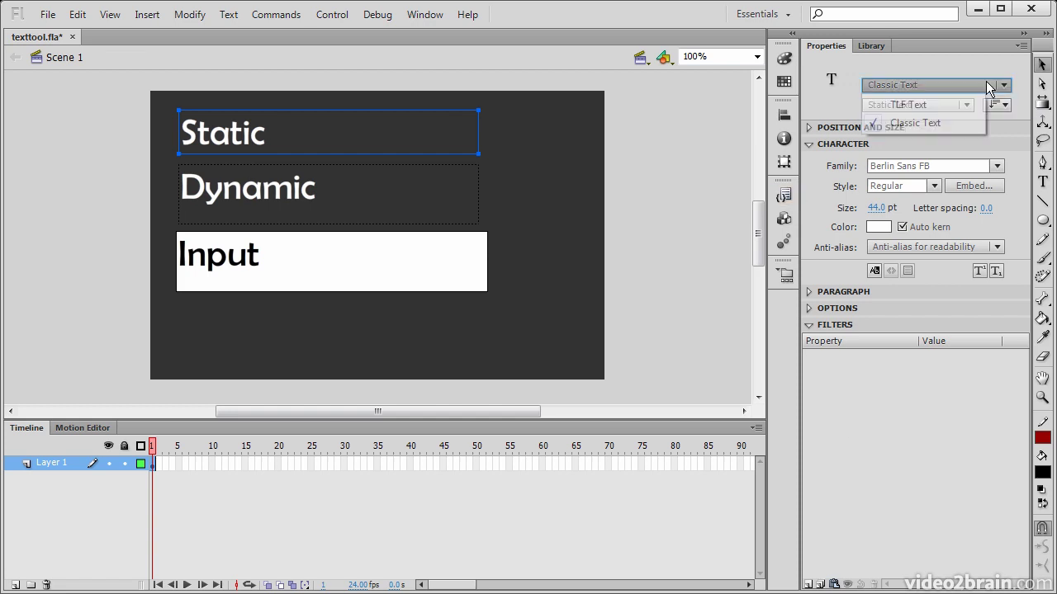
left_click(935, 105)
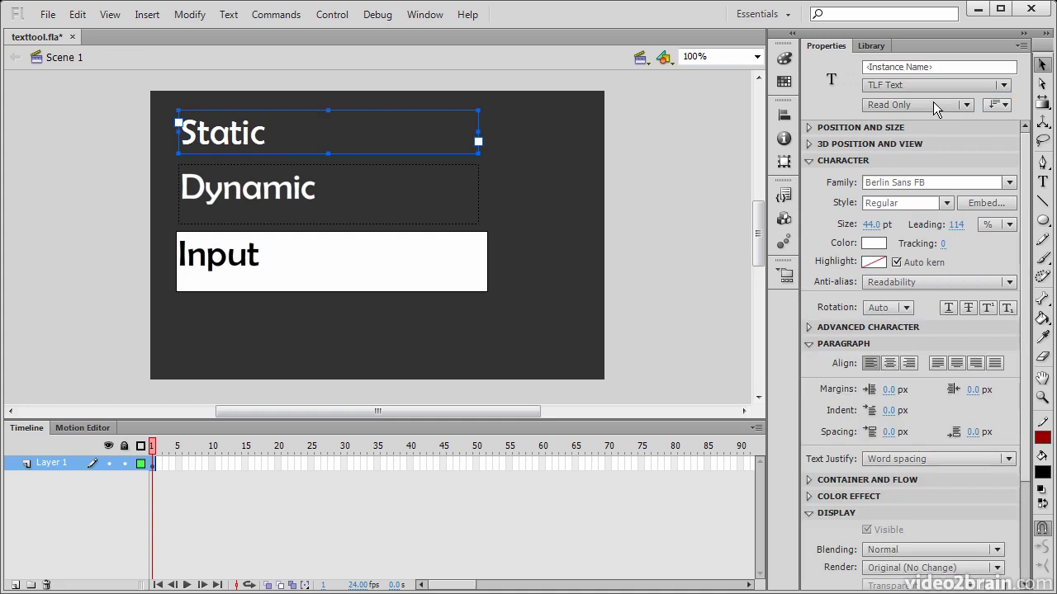
Expand and examine the TLF settings for position, 3D view, advanced character, container and flow, and color effect.
left_click(812, 145)
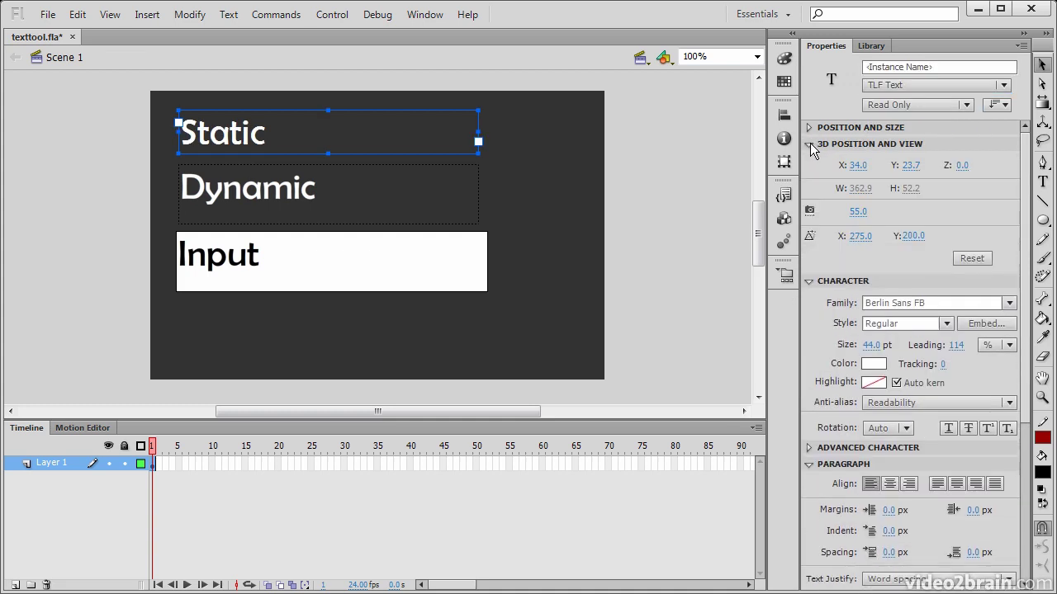
left_click(812, 130)
left_click_drag(1024, 156, 1053, 319)
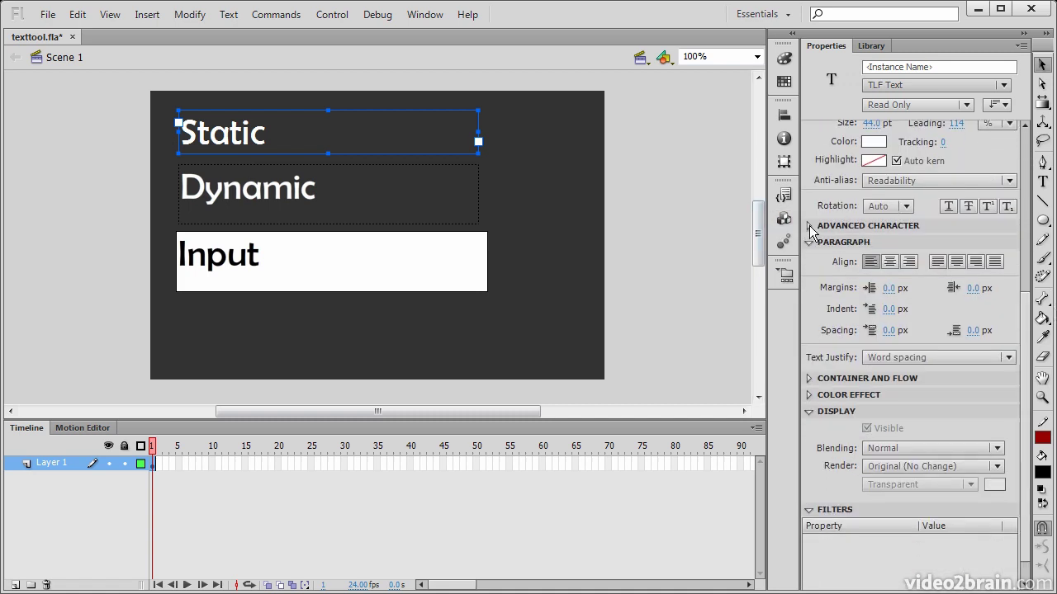
left_click(810, 225)
scroll(1026, 413, "down", 5)
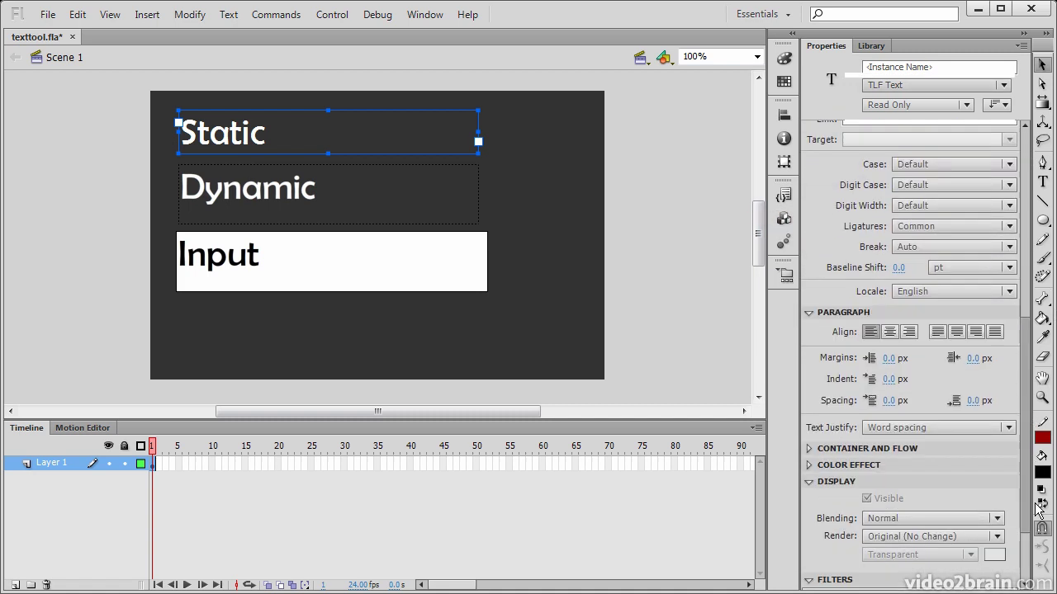
left_click(810, 368)
left_click(810, 351)
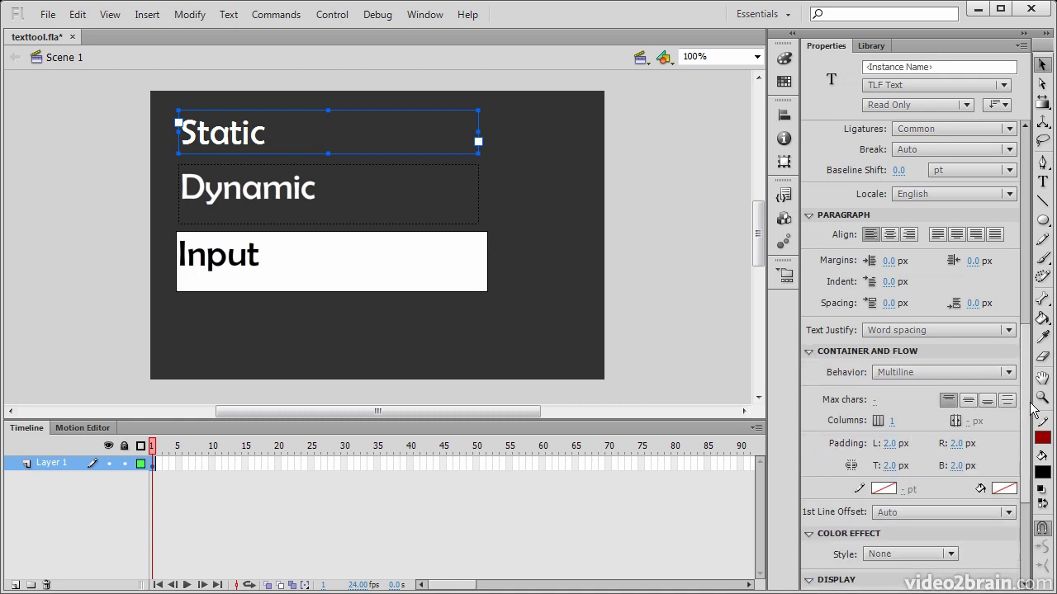
scroll(1016, 520, "down", 2)
scroll(1014, 520, "up", 10)
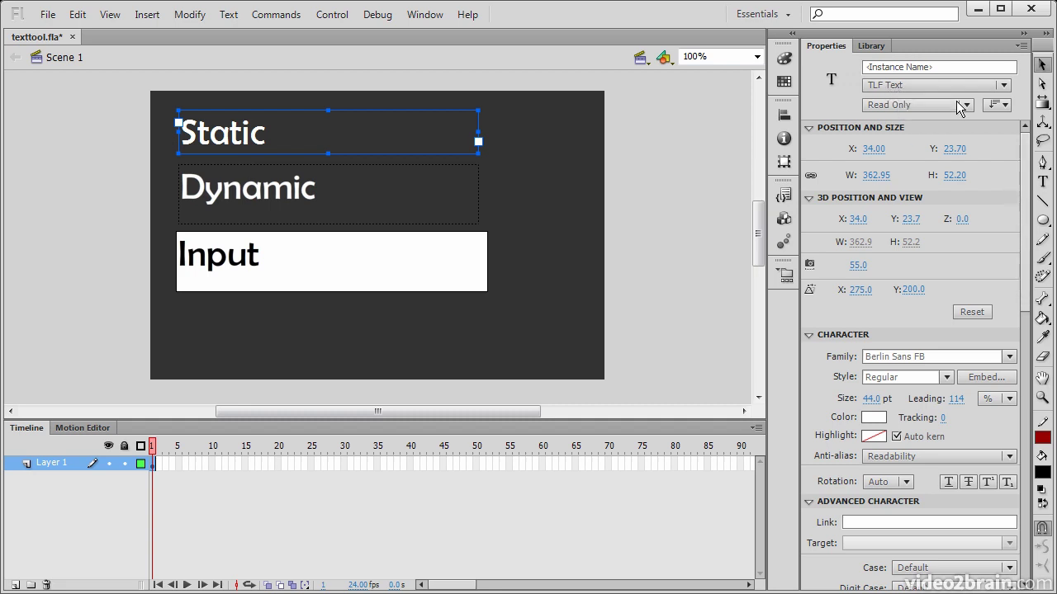
Collapse the TLF position and 3D settings, examine the character settings including the Rotation choices, and collapse those as well.
left_click(808, 128)
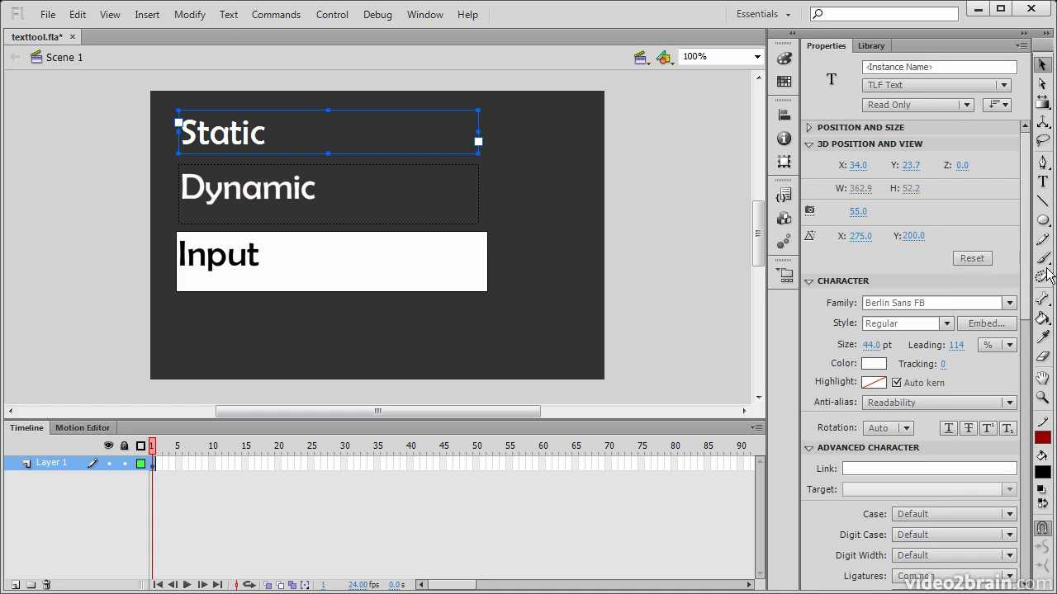
left_click(811, 145)
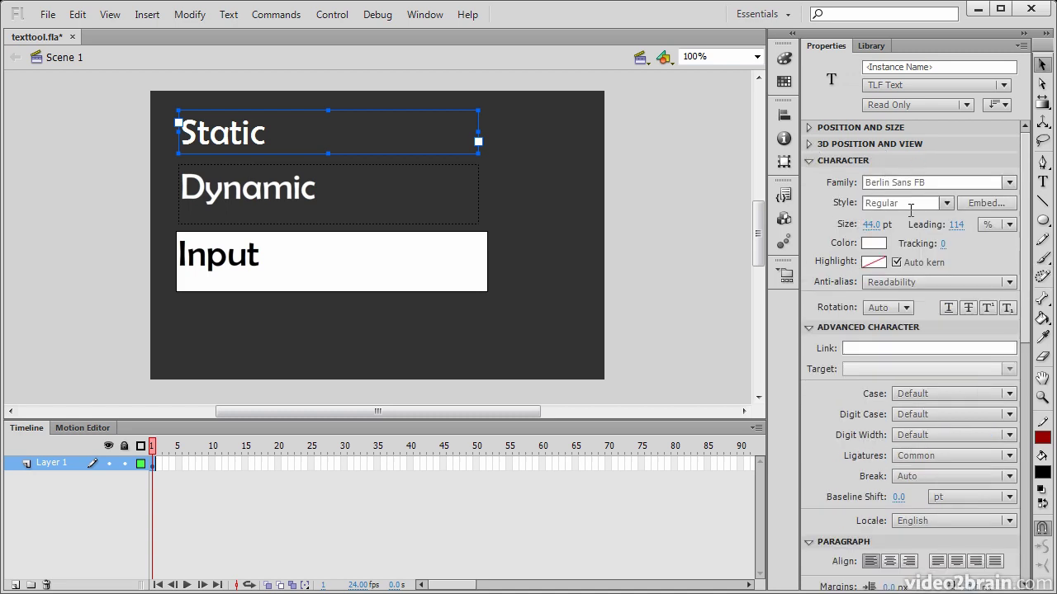
left_click(907, 309)
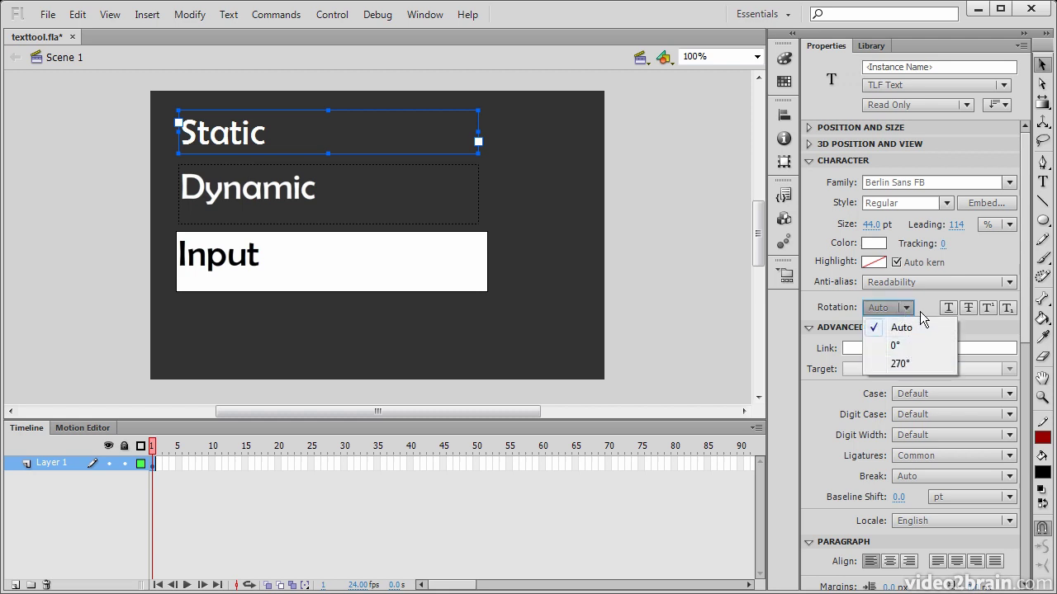
left_click(922, 306)
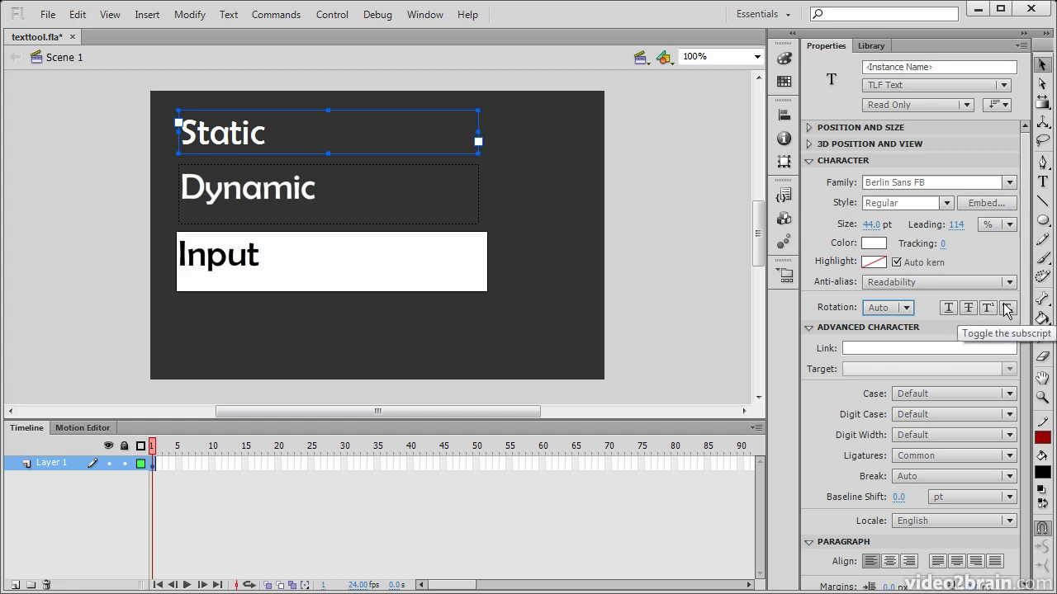
left_click(859, 161)
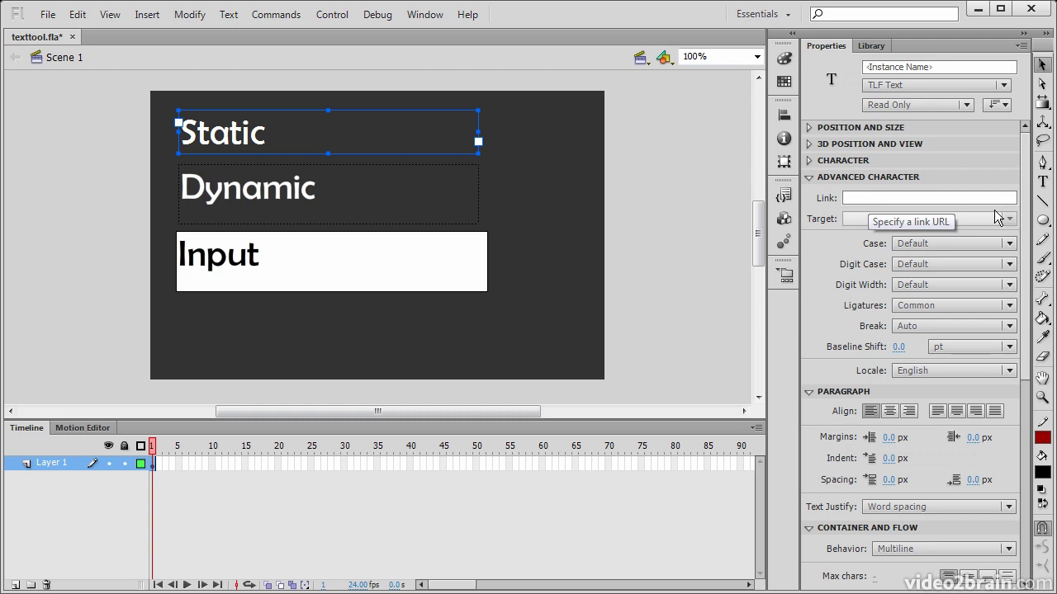
Examine the Case, Digit Case, Digit Width and Ligatures choices in the advanced character settings, leaving their values as they are.
left_click(997, 246)
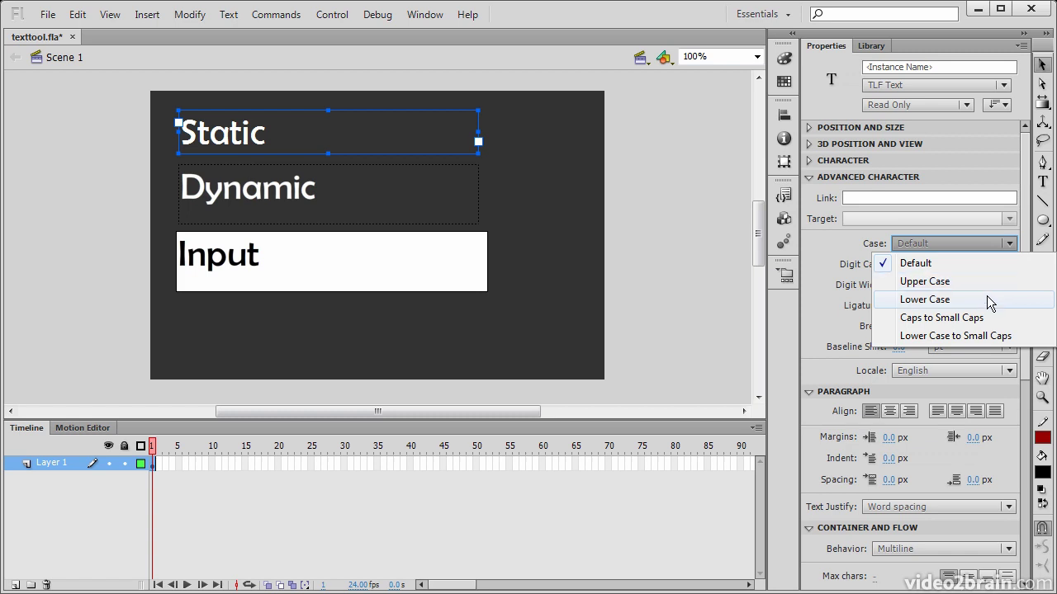
left_click(828, 316)
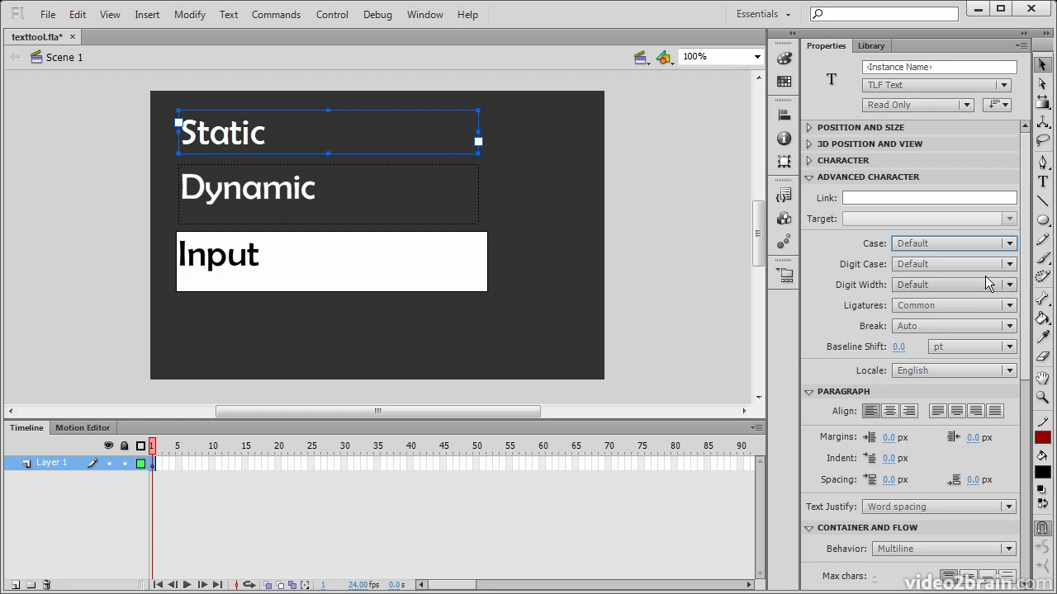
left_click(981, 265)
left_click(936, 285)
left_click(937, 285)
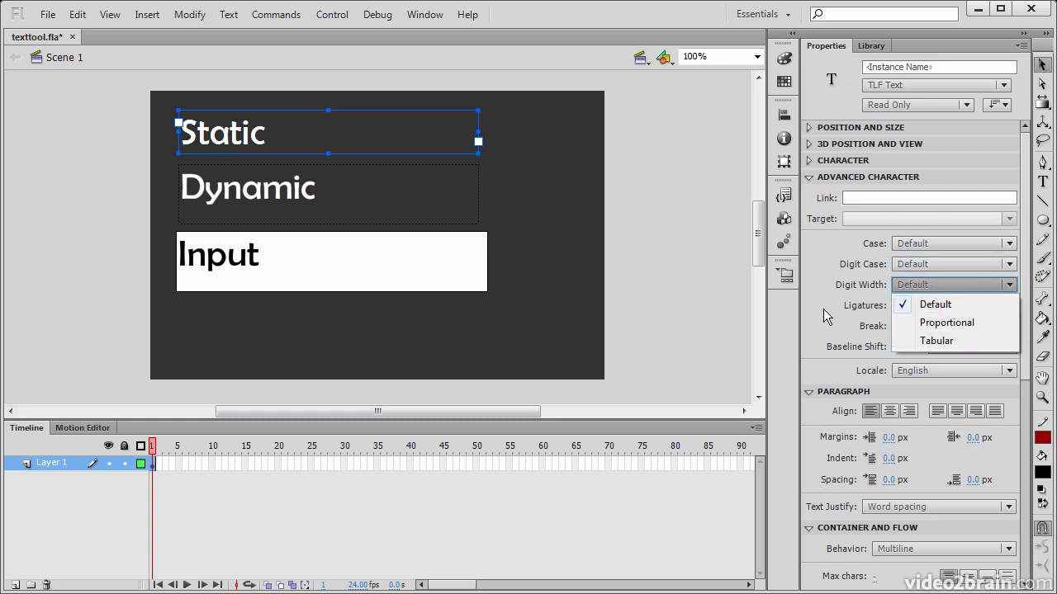
left_click(830, 318)
left_click(956, 307)
left_click(839, 319)
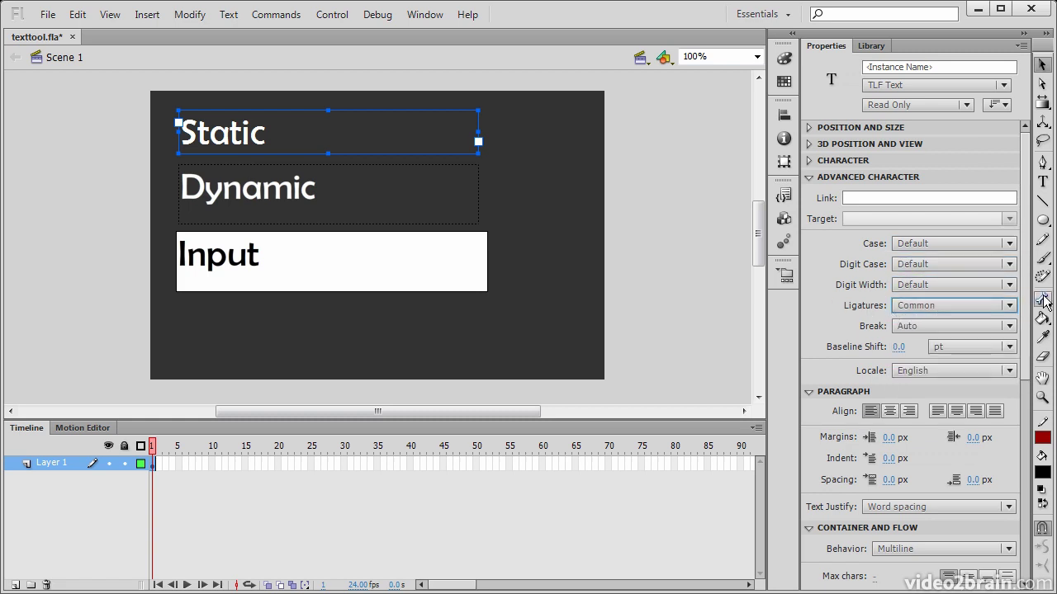
Examine the languages offered for the "Static" field's Locale and keep English.
left_click_drag(1027, 283, 1027, 371)
left_click(1009, 178)
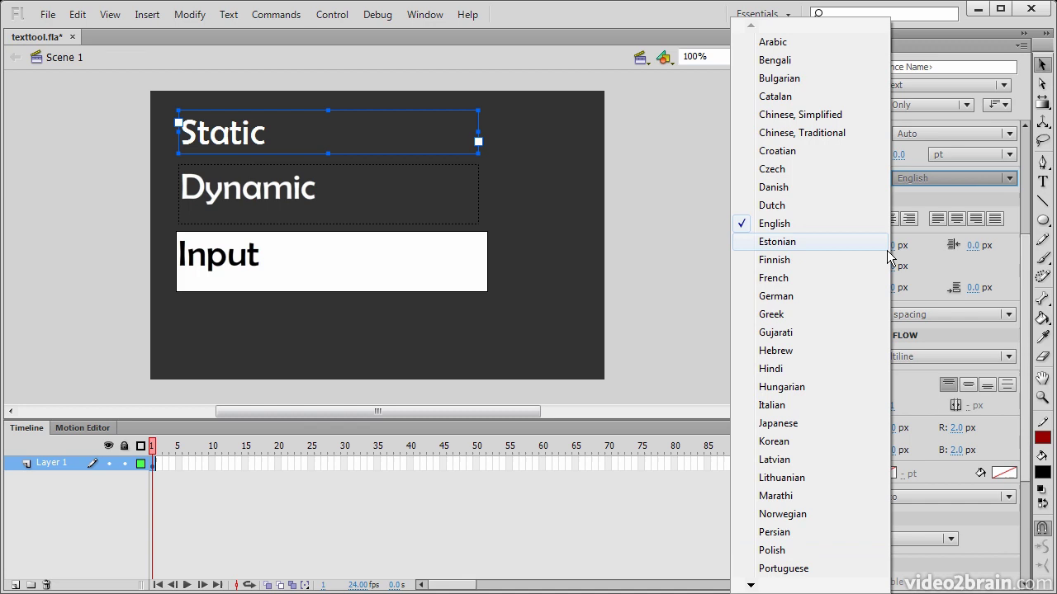
left_click(937, 268)
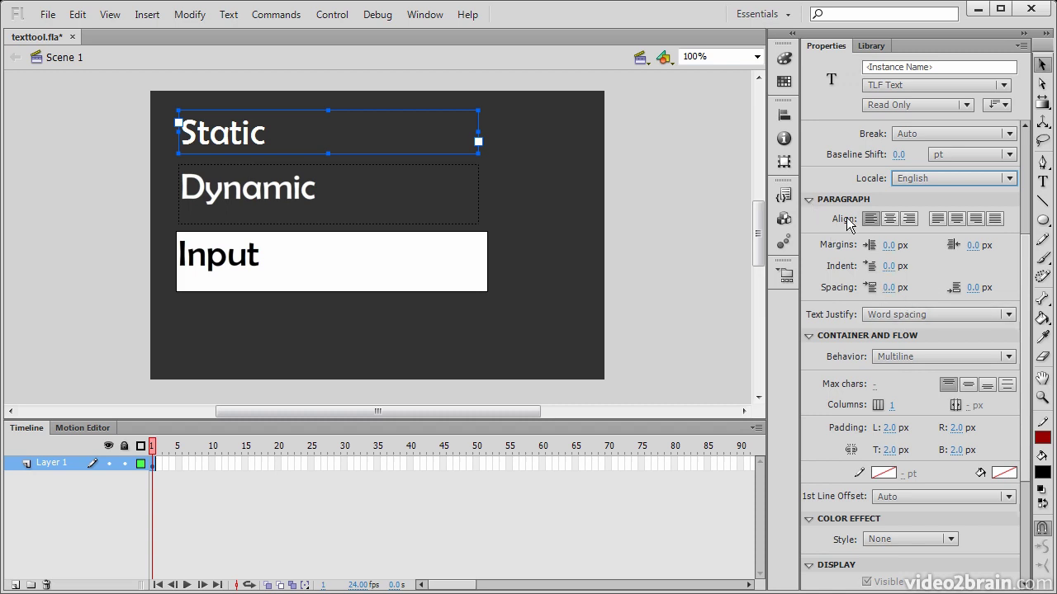
Examine the Text Justify choices, keep Word spacing, and collapse the paragraph settings.
left_click(960, 319)
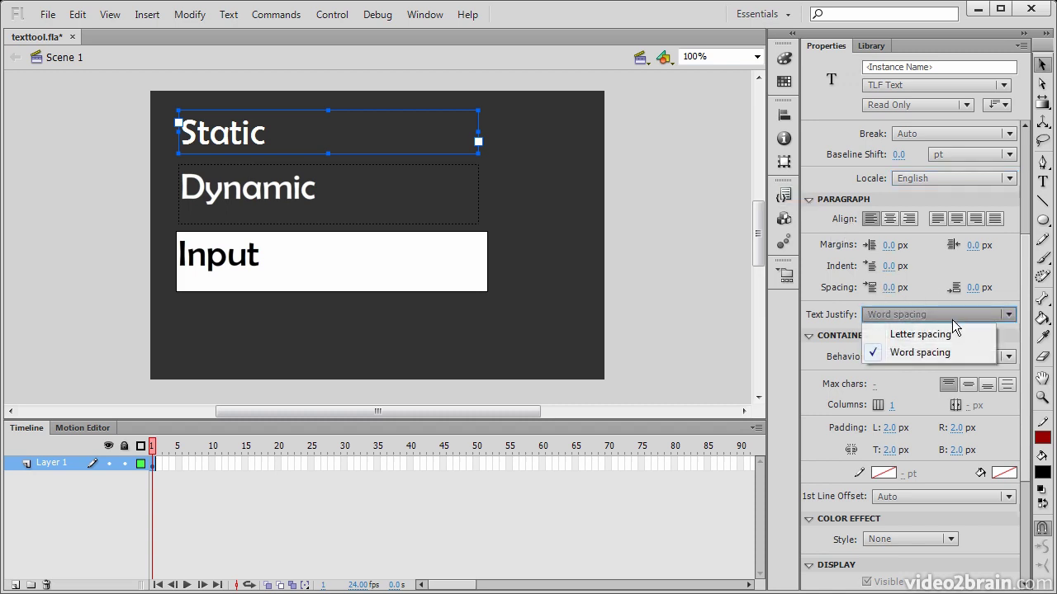
left_click(936, 269)
left_click(811, 201)
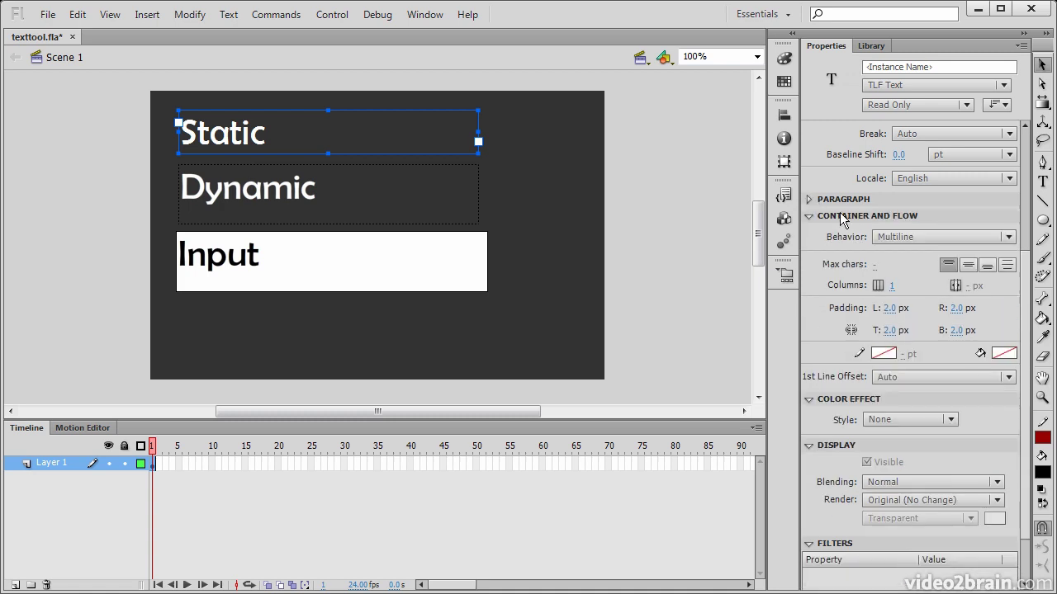
Examine the container Behavior choices, keeping Multiline, and collapse the Container and Flow and Advanced Character settings.
left_click(947, 237)
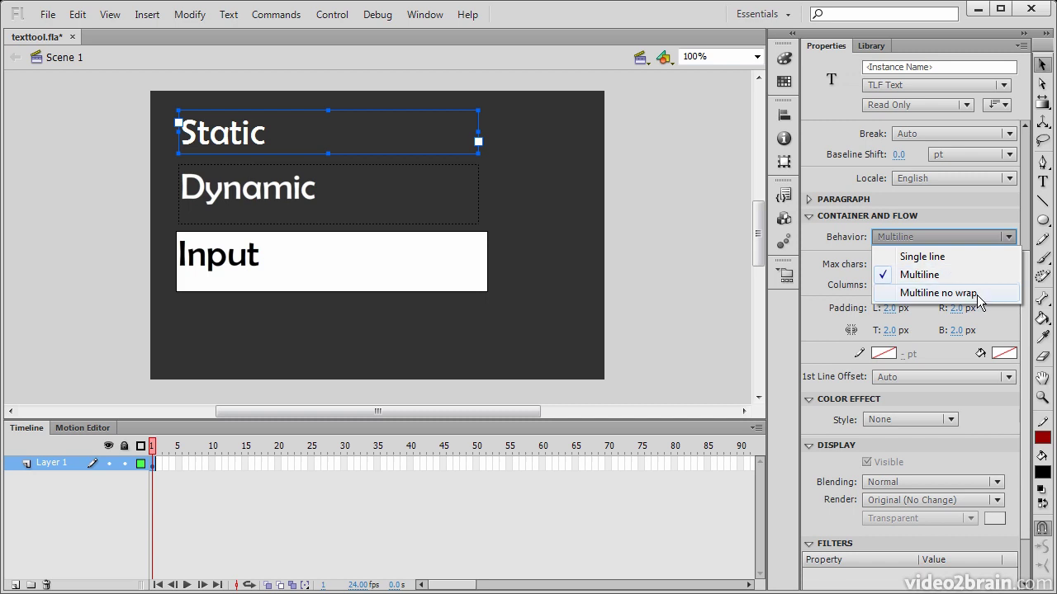
left_click(822, 314)
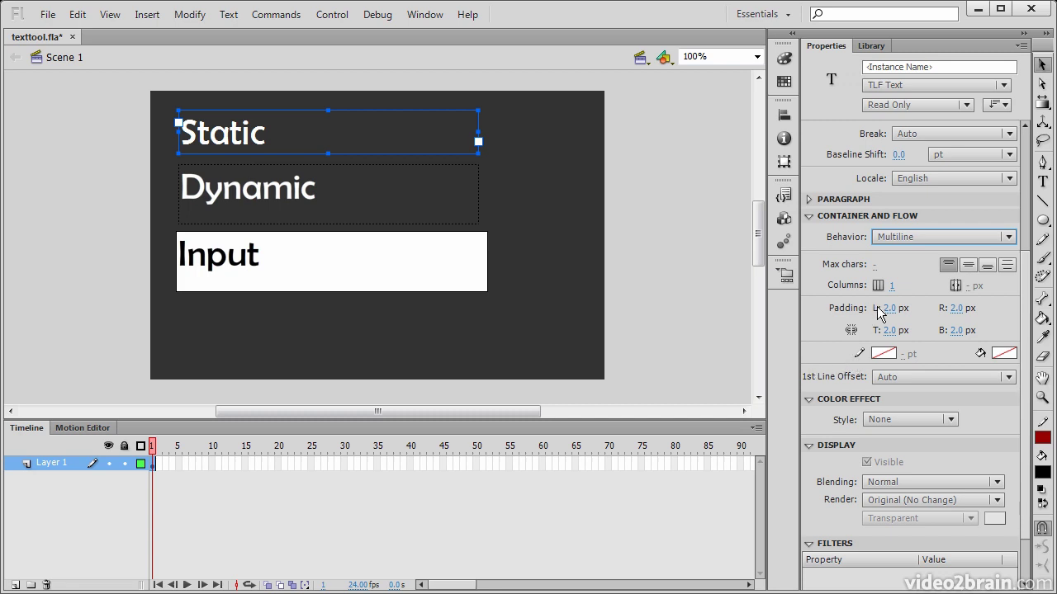
left_click(810, 215)
left_click_drag(1027, 216, 1027, 191)
scroll(1029, 198, "up", 5)
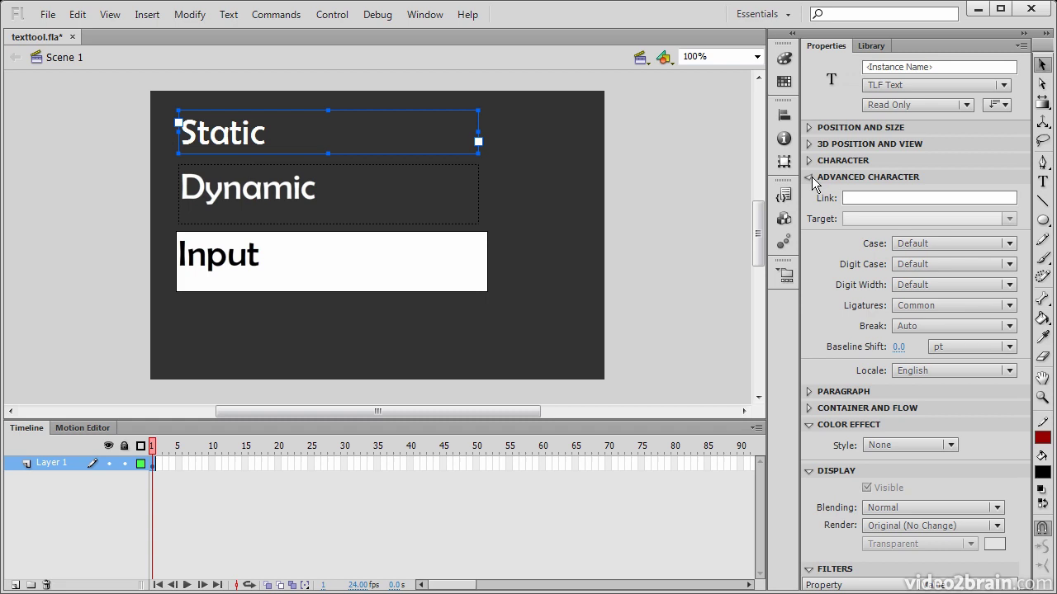
left_click(810, 177)
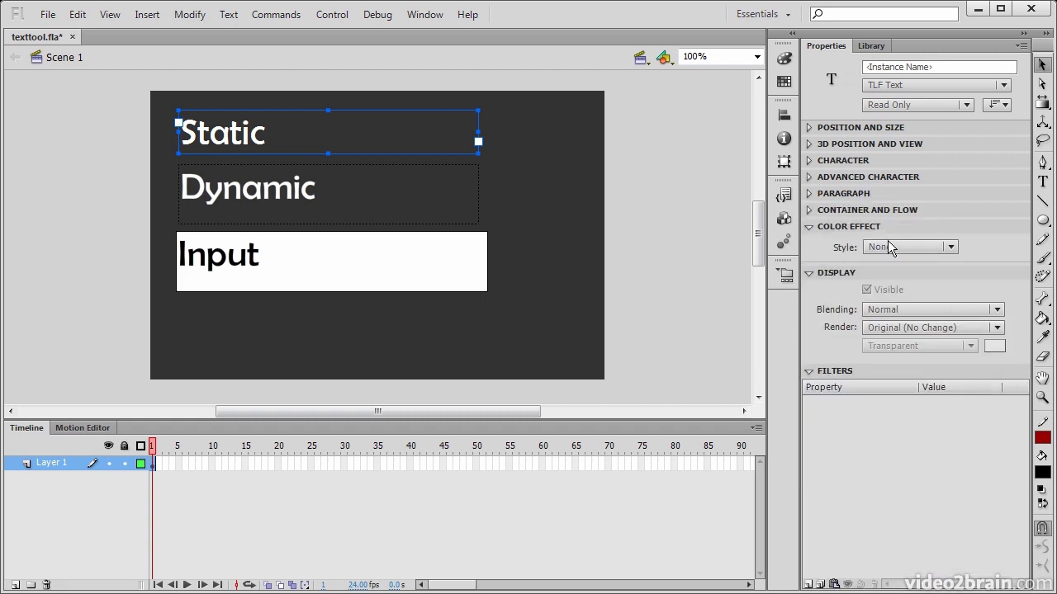
Examine the Color Effect style choices, keep None, and collapse the color effect settings.
left_click(955, 247)
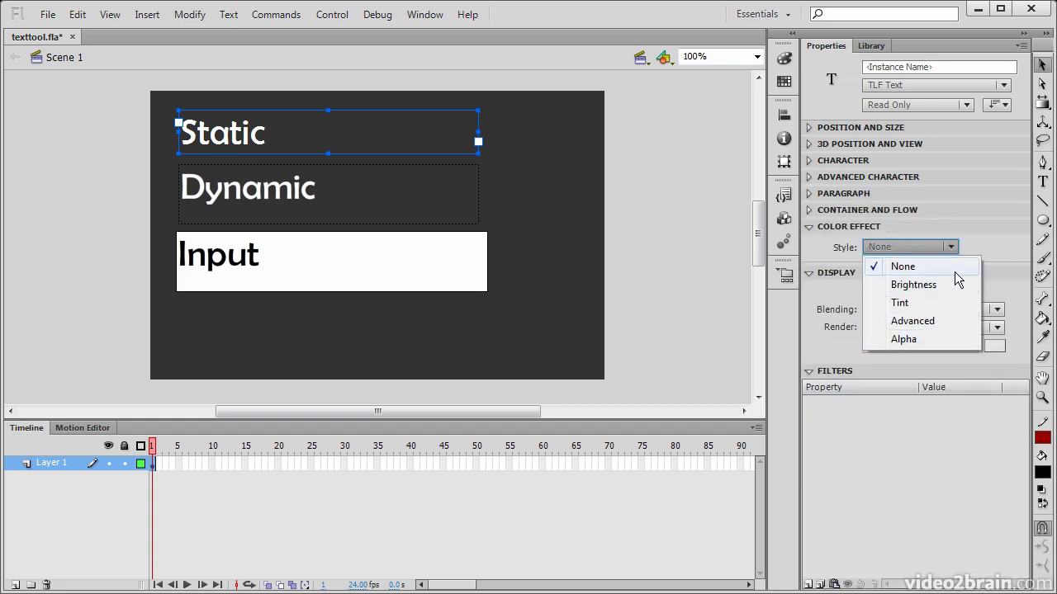
left_click(1003, 254)
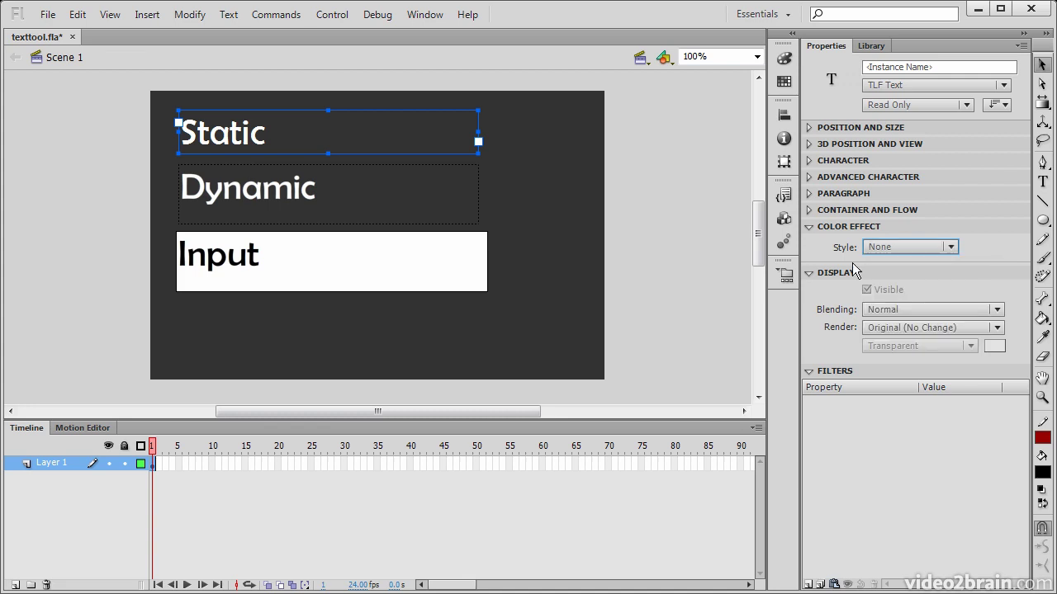
left_click(808, 227)
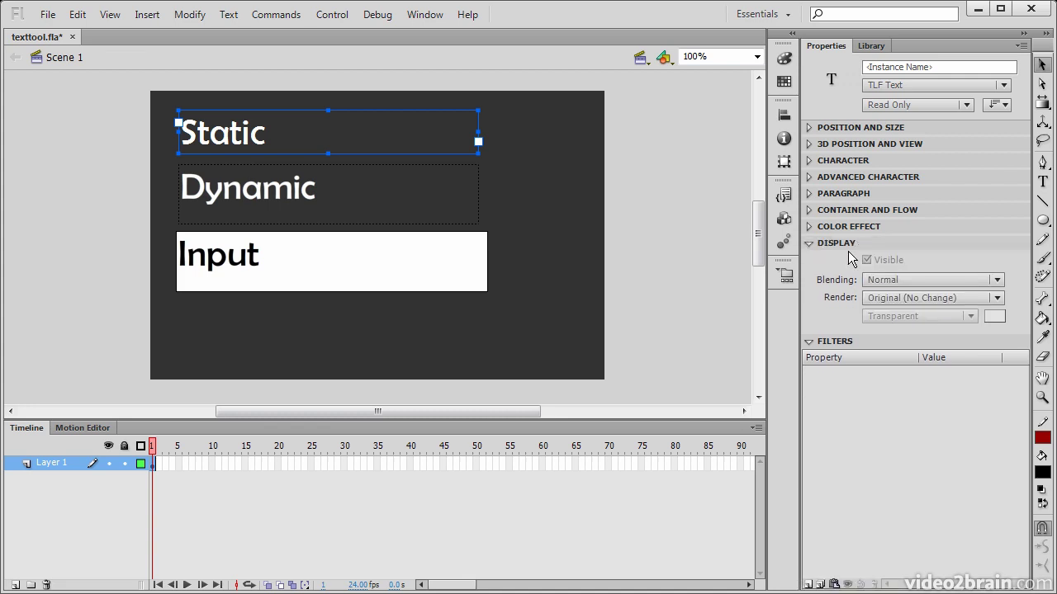
Examine the Blending and Render choices, keeping Normal and Original (No Change), and collapse the display settings.
left_click(897, 279)
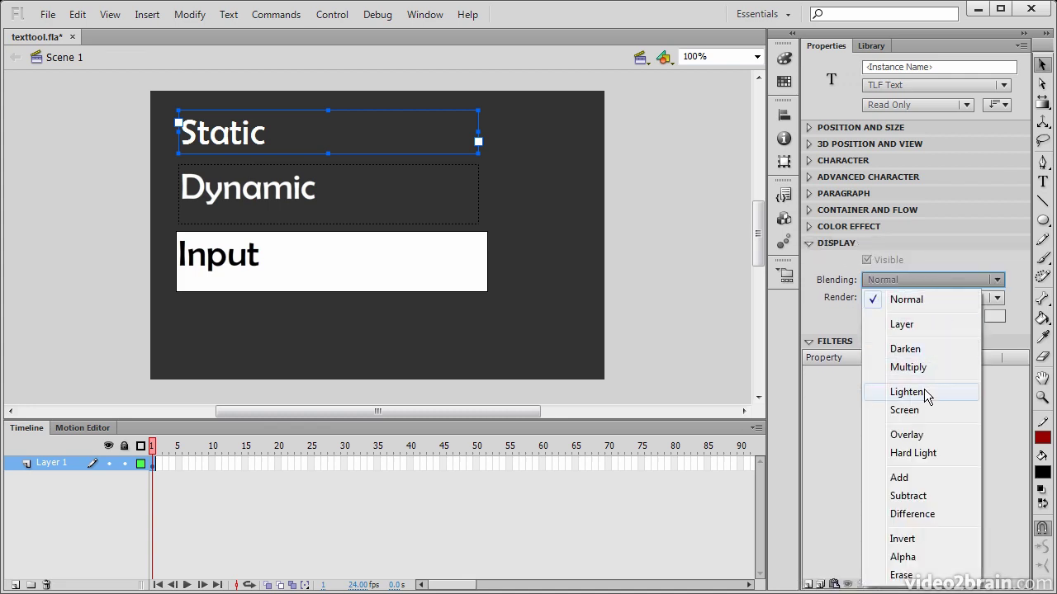
left_click(825, 319)
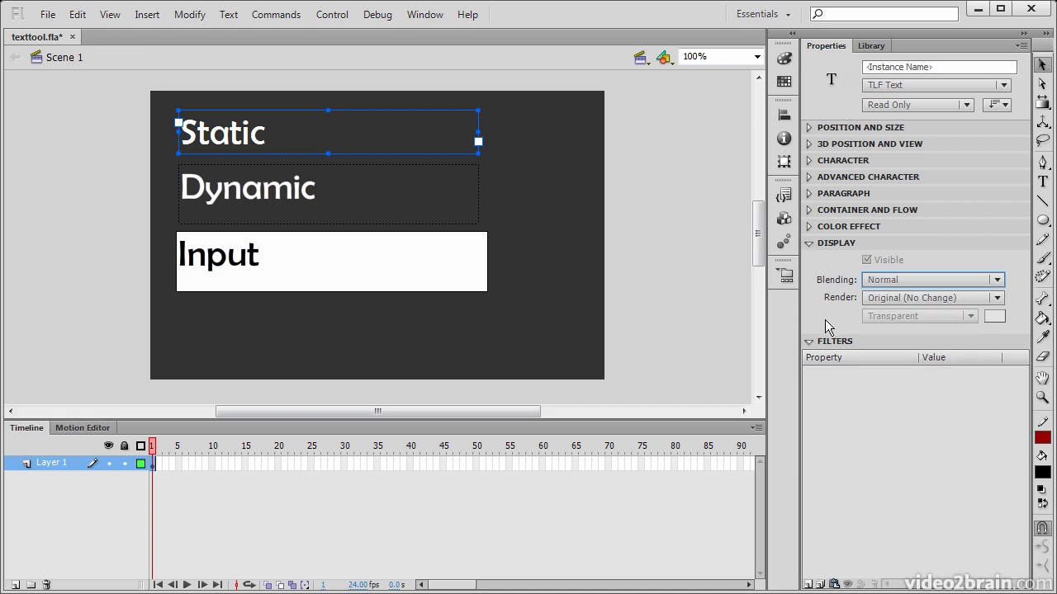
left_click(938, 300)
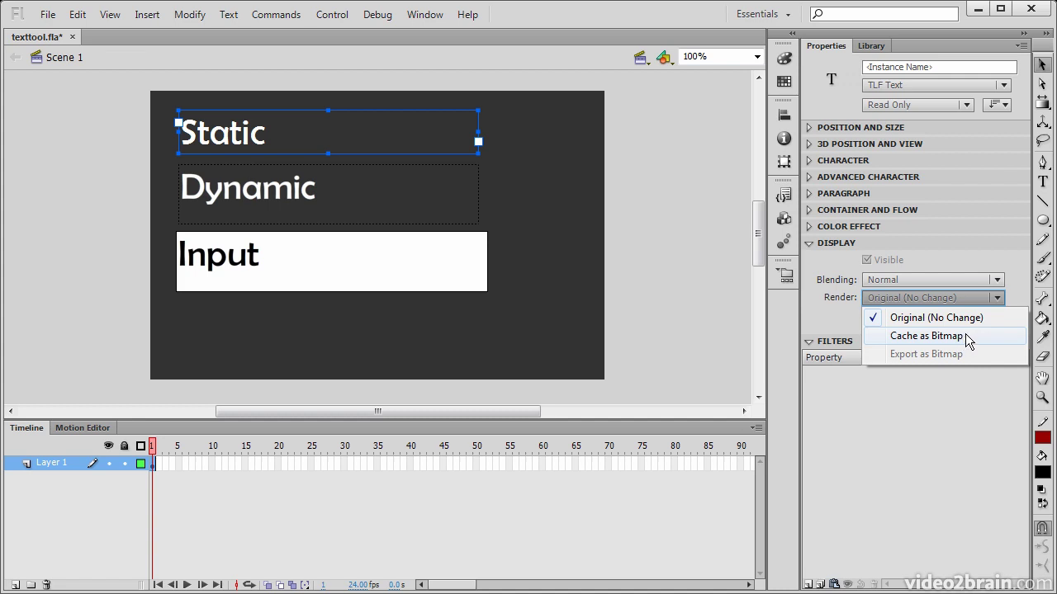
left_click(830, 316)
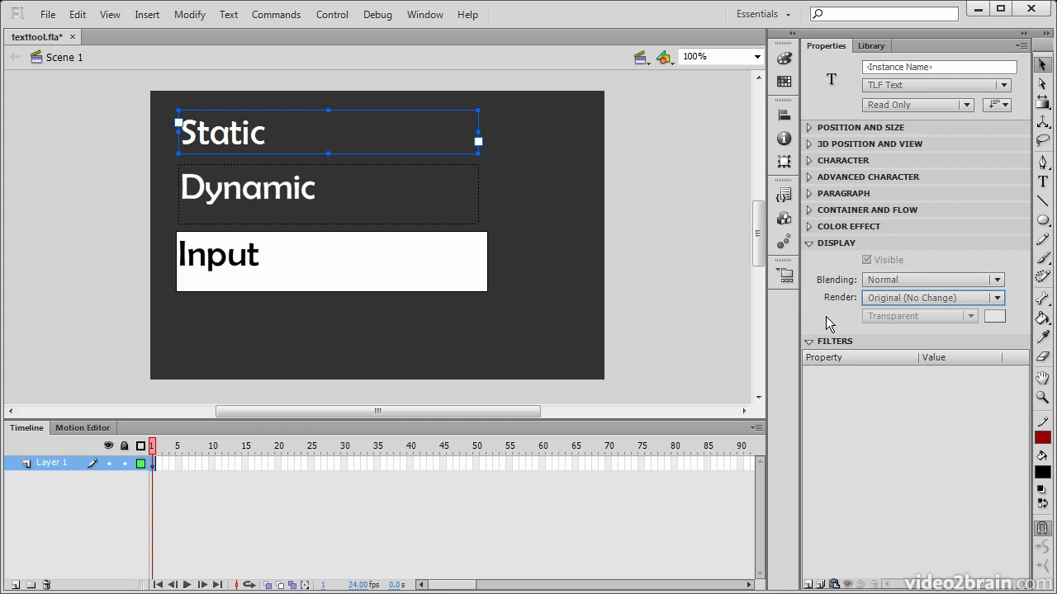
left_click(810, 244)
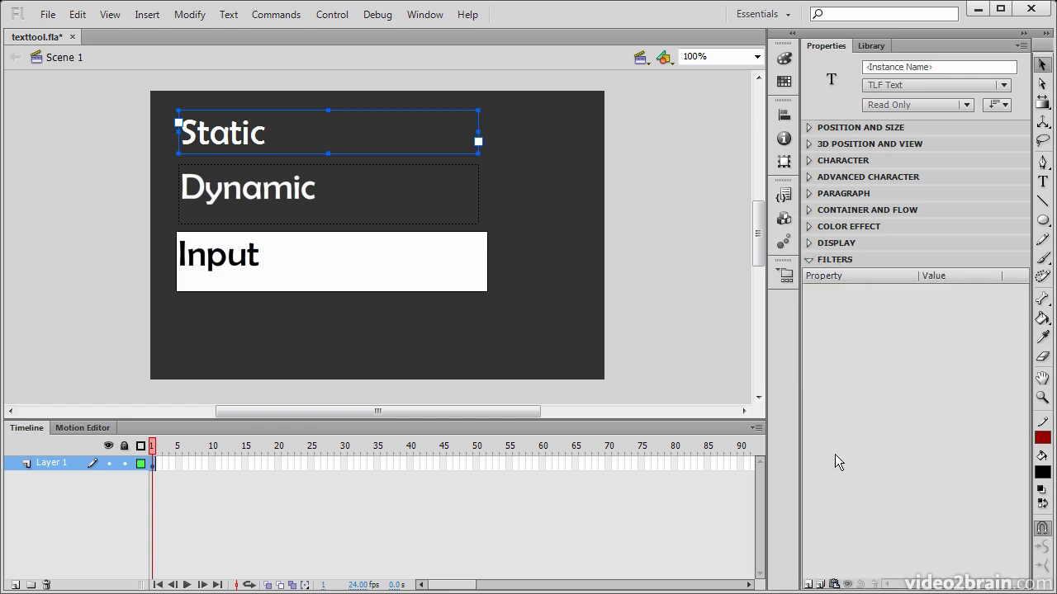